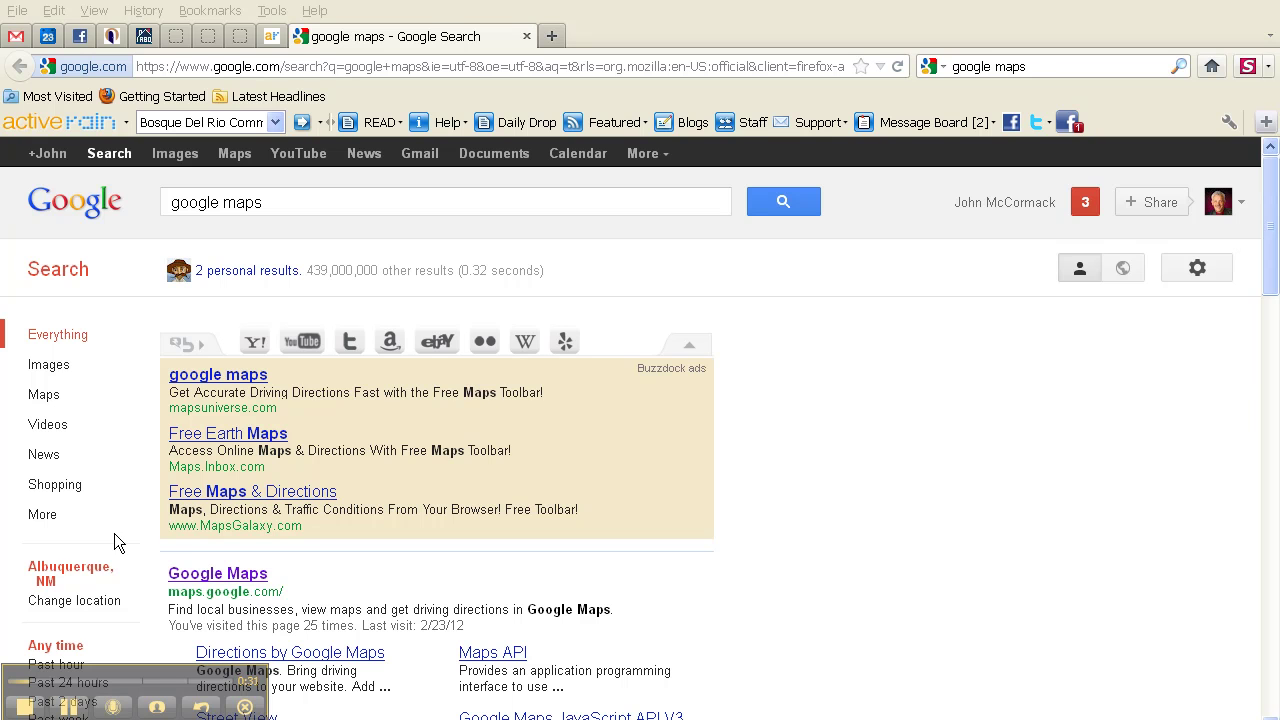
Open the maps.google.com result from the Google search results.
{"action": "left_click", "coordinate": [208, 584]}
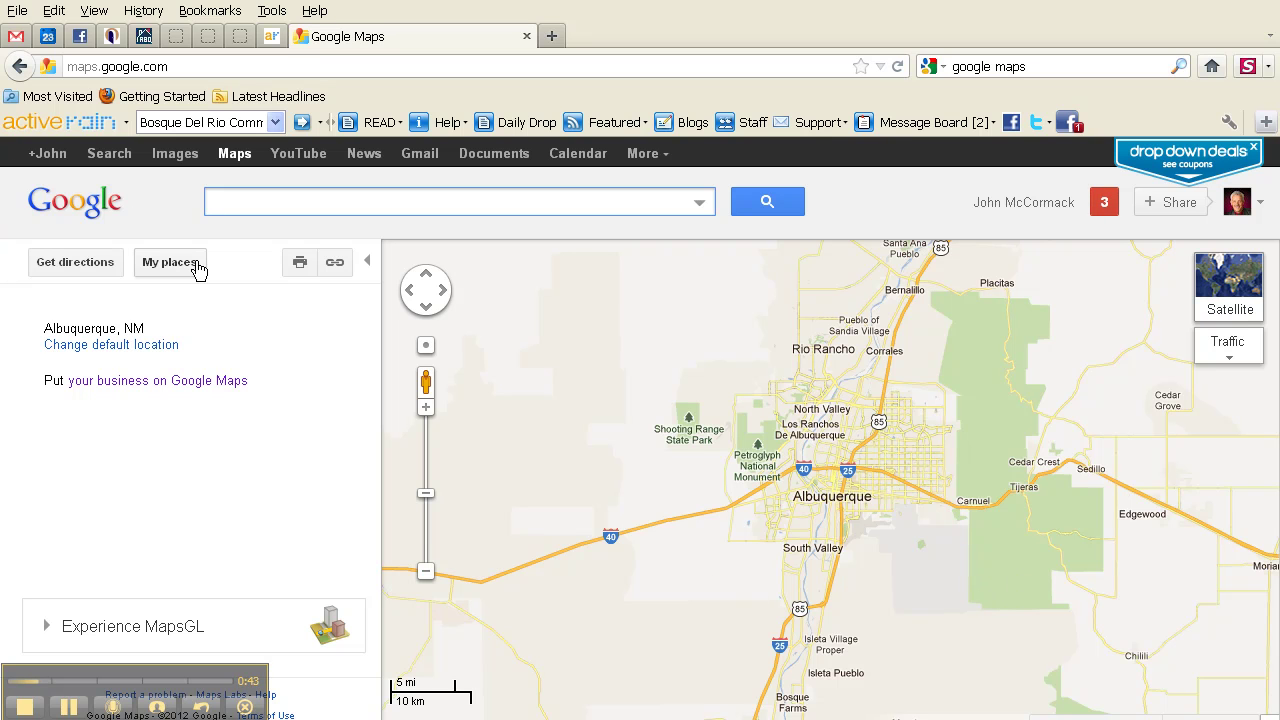
Create a new map from My places and replace 'Untitled' with the title 'Bosque Del Rio'.
{"action": "left_click", "coordinate": [165, 270]}
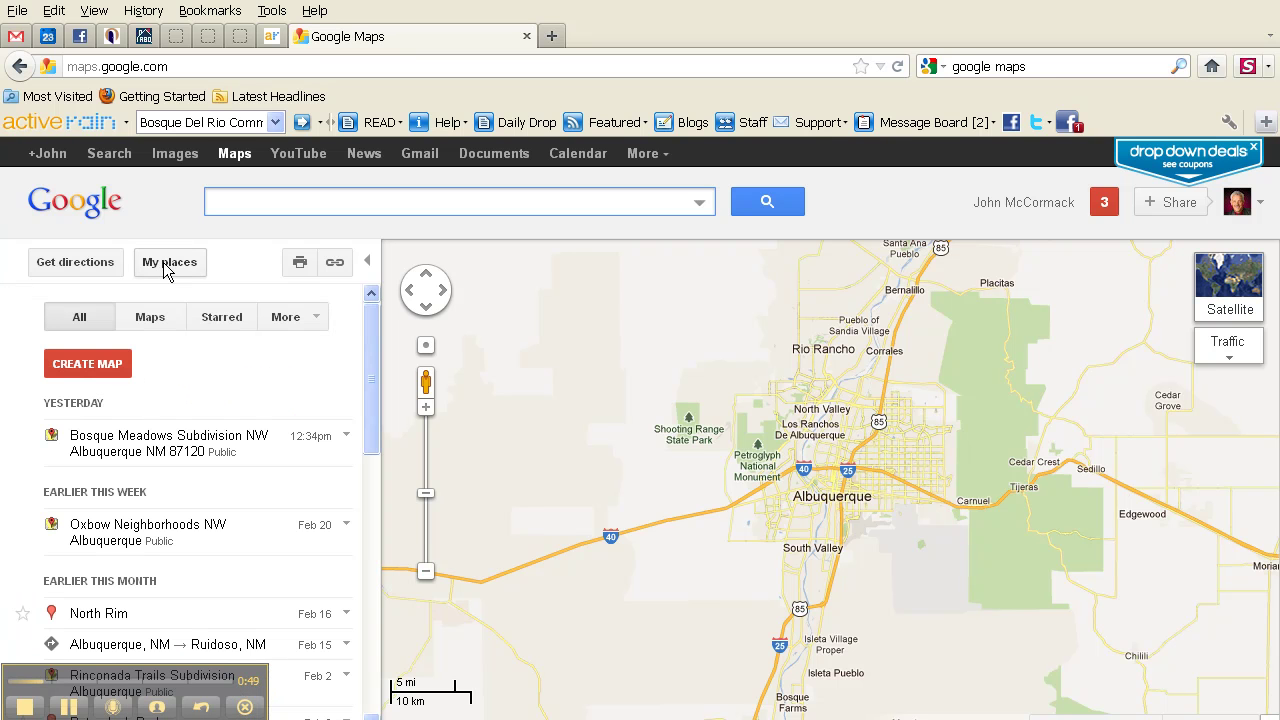
{"action": "scroll", "coordinate": [376, 493], "scroll_direction": "down", "scroll_amount": 1}
{"action": "left_click_drag", "start_coordinate": [376, 493], "coordinate": [352, 394]}
{"action": "left_click", "coordinate": [92, 368]}
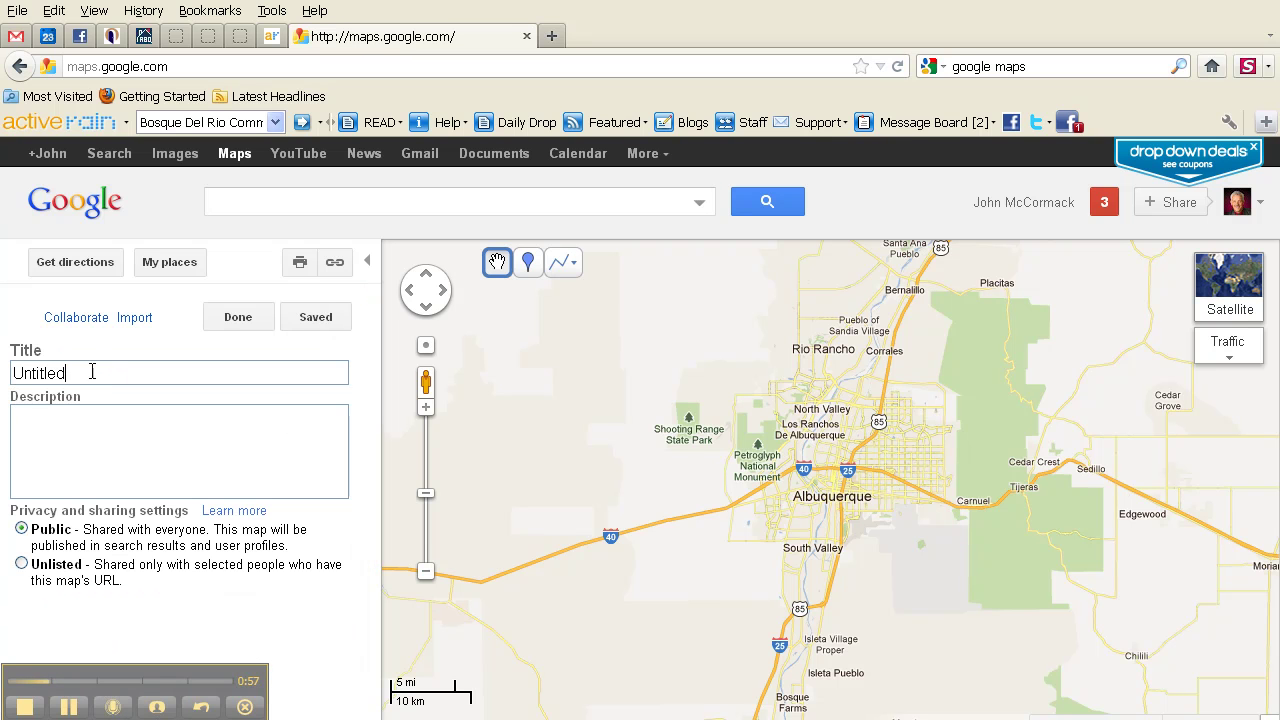
{"action": "left_click_drag", "start_coordinate": [92, 372], "coordinate": [5, 369]}
{"action": "type", "text": "Bos"}
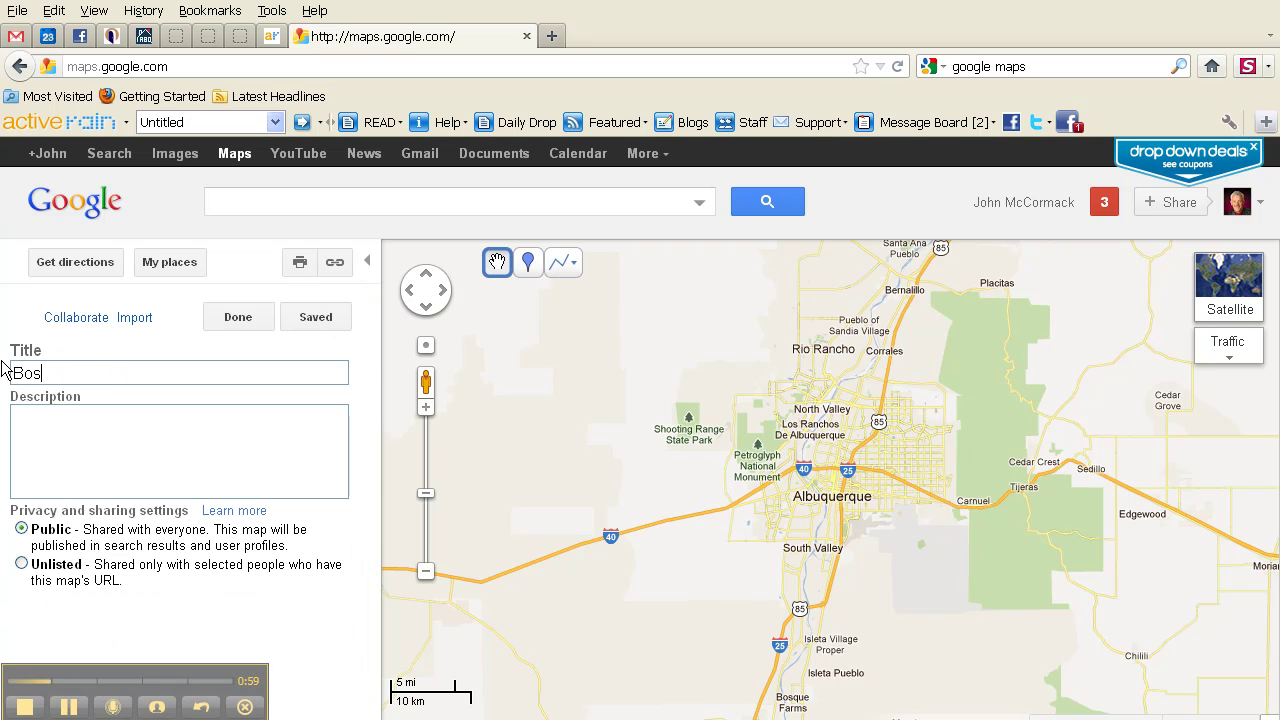
{"action": "type", "text": "que Del Rio"}
Zoom and pan to centre the Rio Orilla Ln subdivision by the river near Coors Trail NW.
{"action": "left_click", "coordinate": [40, 444]}
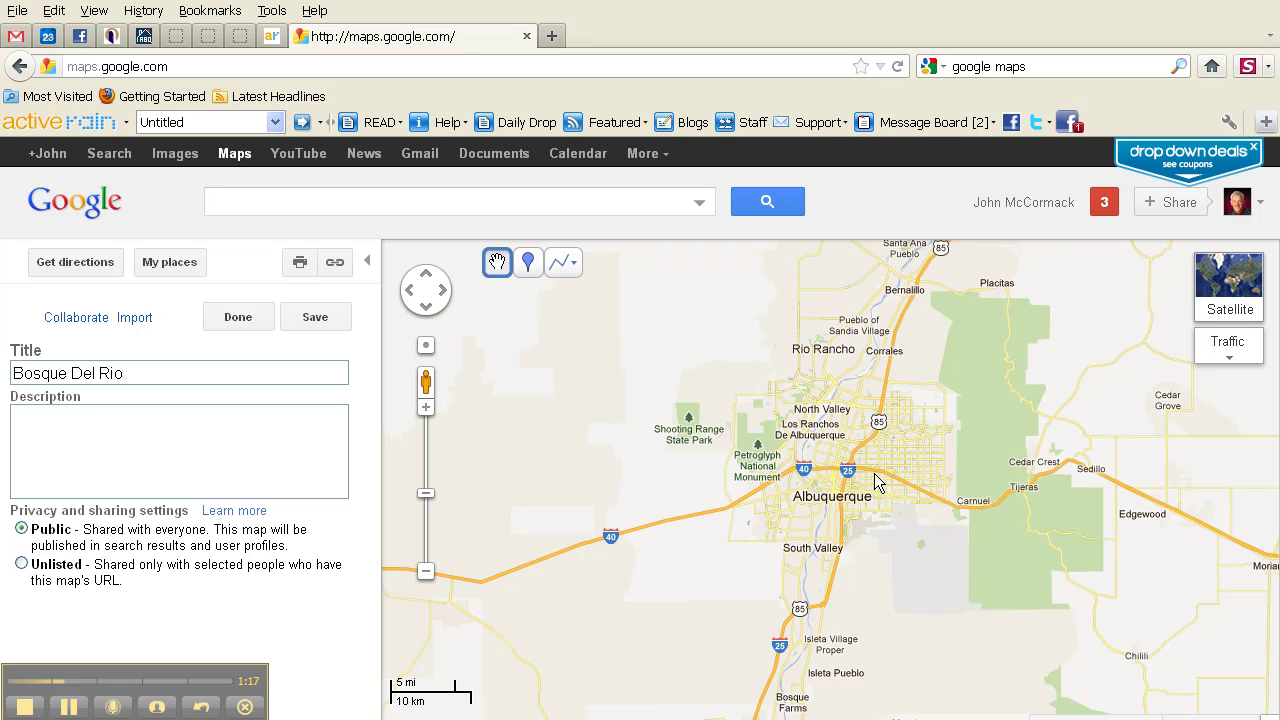
{"action": "scroll", "coordinate": [830, 440], "scroll_direction": "up", "scroll_amount": 3}
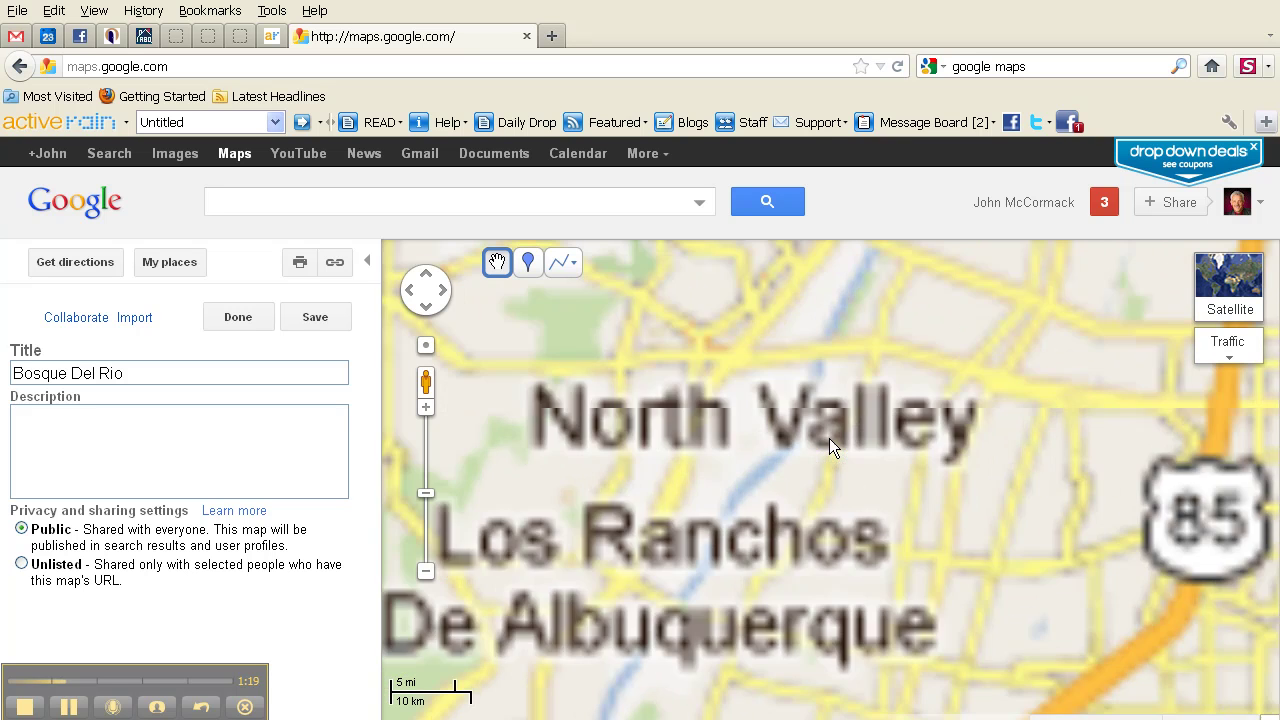
{"action": "scroll", "coordinate": [768, 428], "scroll_direction": "up", "scroll_amount": 2}
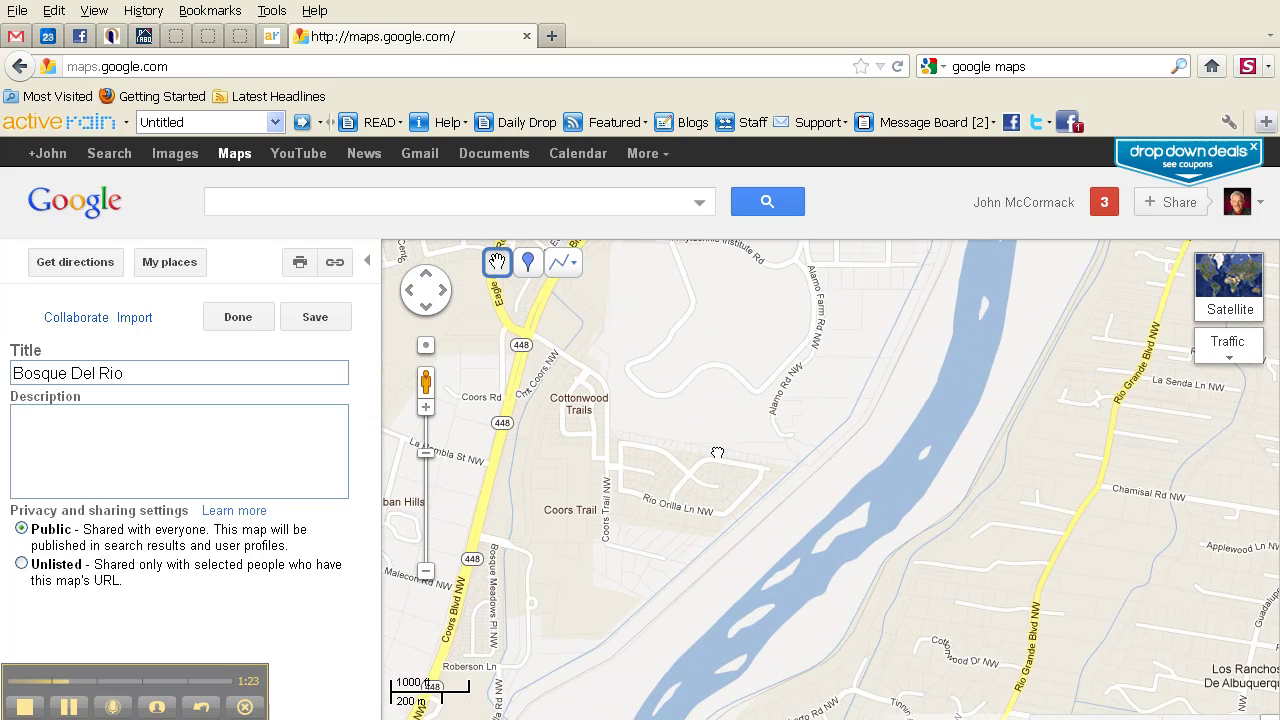
{"action": "left_click_drag", "start_coordinate": [733, 439], "coordinate": [723, 365]}
{"action": "scroll", "coordinate": [723, 365], "scroll_direction": "up", "scroll_amount": 1}
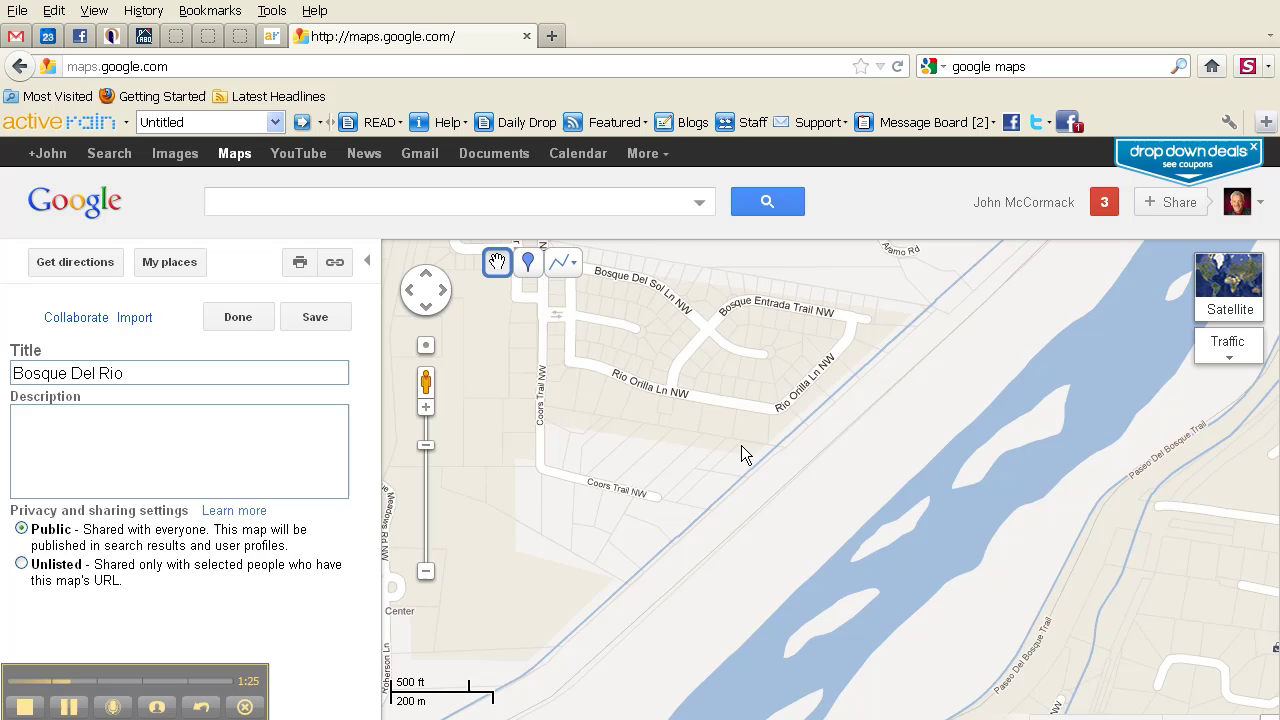
{"action": "left_click_drag", "start_coordinate": [717, 457], "coordinate": [816, 535]}
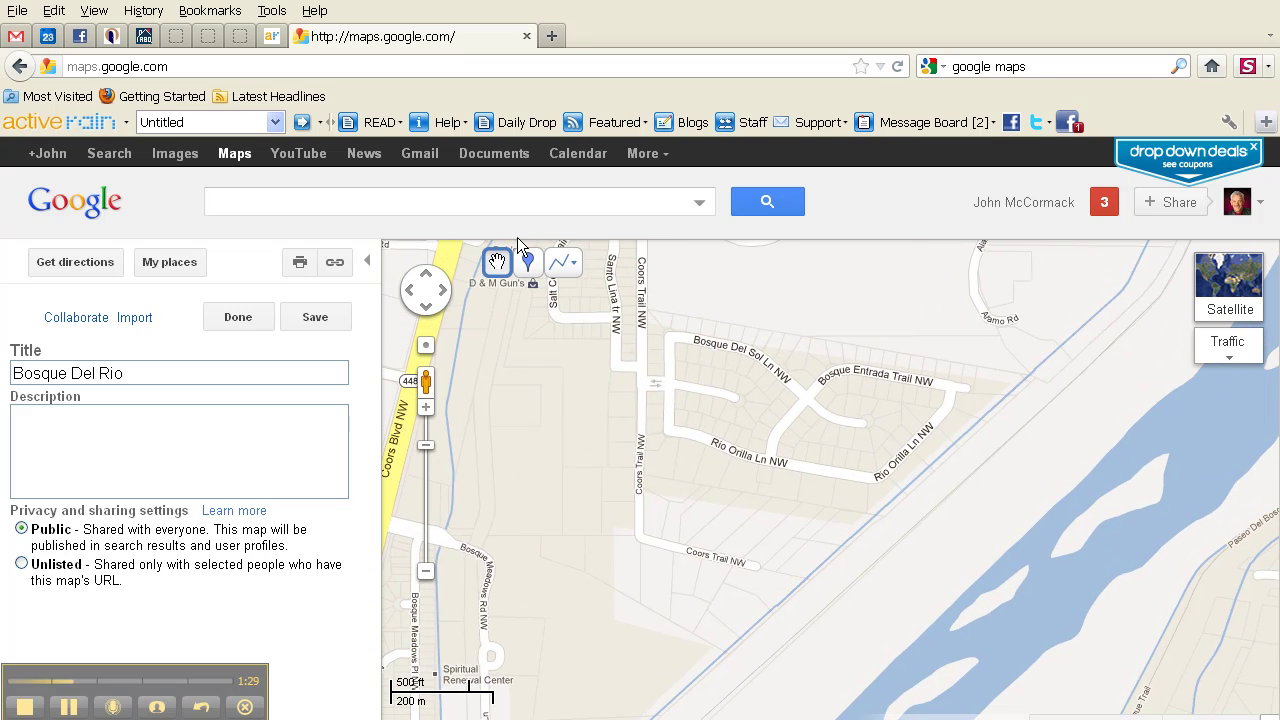
Draw a closed four-corner polygon around the Rio Orilla Ln subdivision.
{"action": "left_click", "coordinate": [574, 265]}
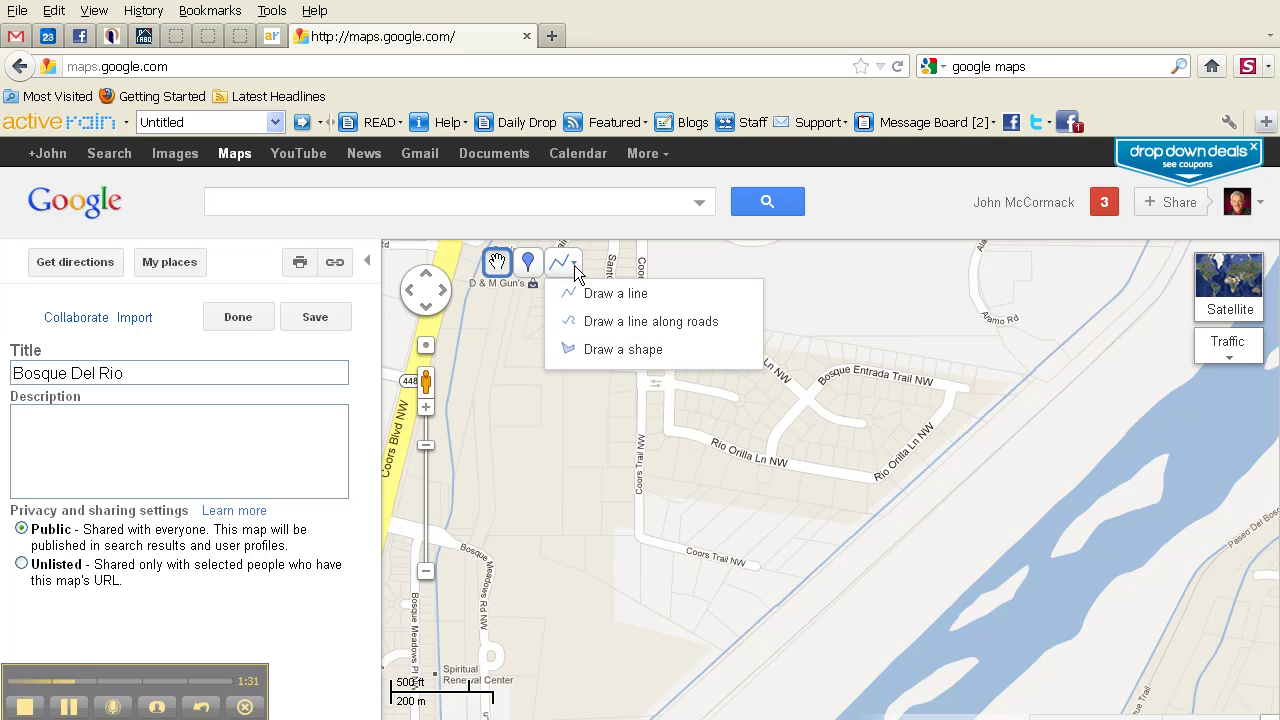
{"action": "left_click", "coordinate": [612, 351]}
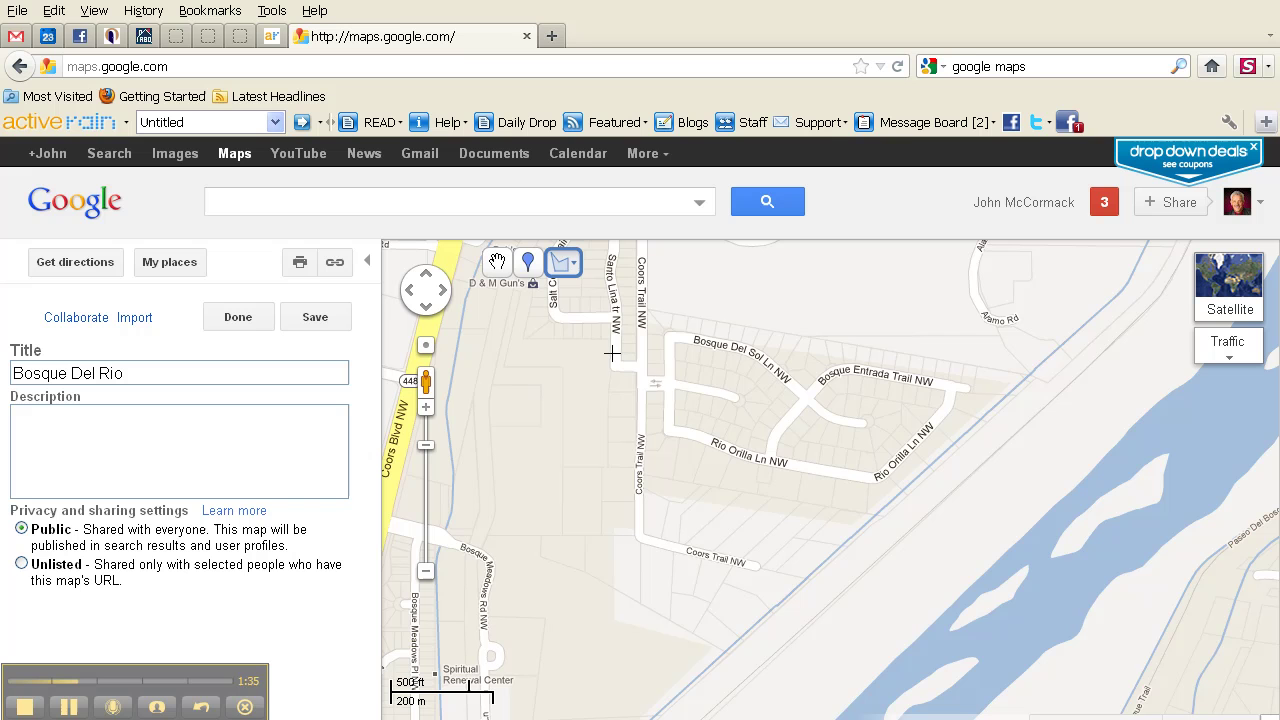
{"action": "left_click", "coordinate": [647, 311]}
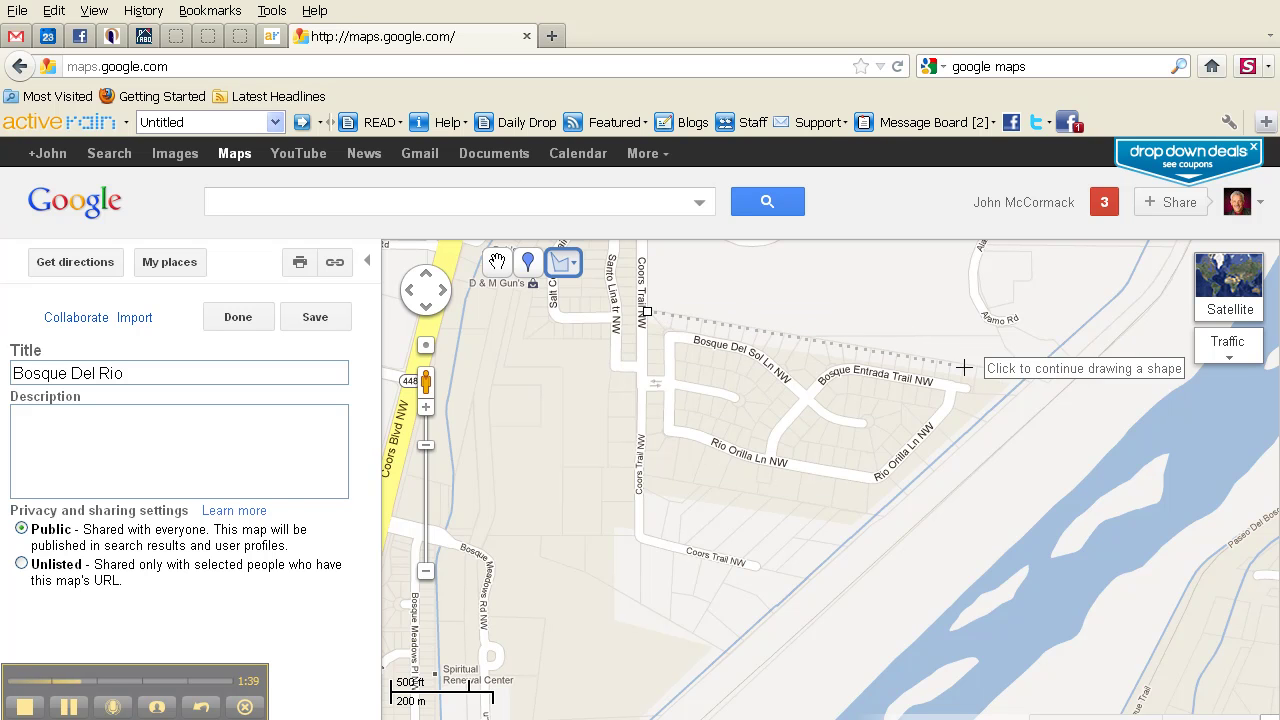
{"action": "left_click", "coordinate": [1025, 373]}
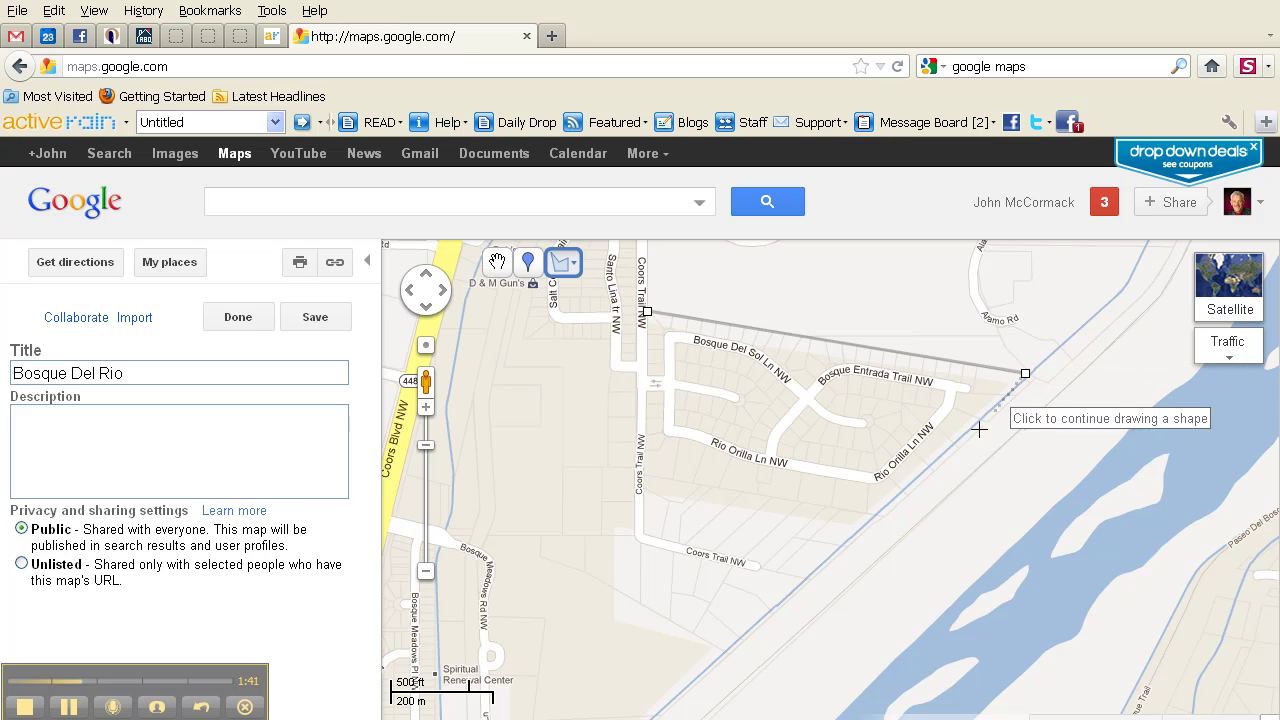
{"action": "left_click", "coordinate": [869, 521]}
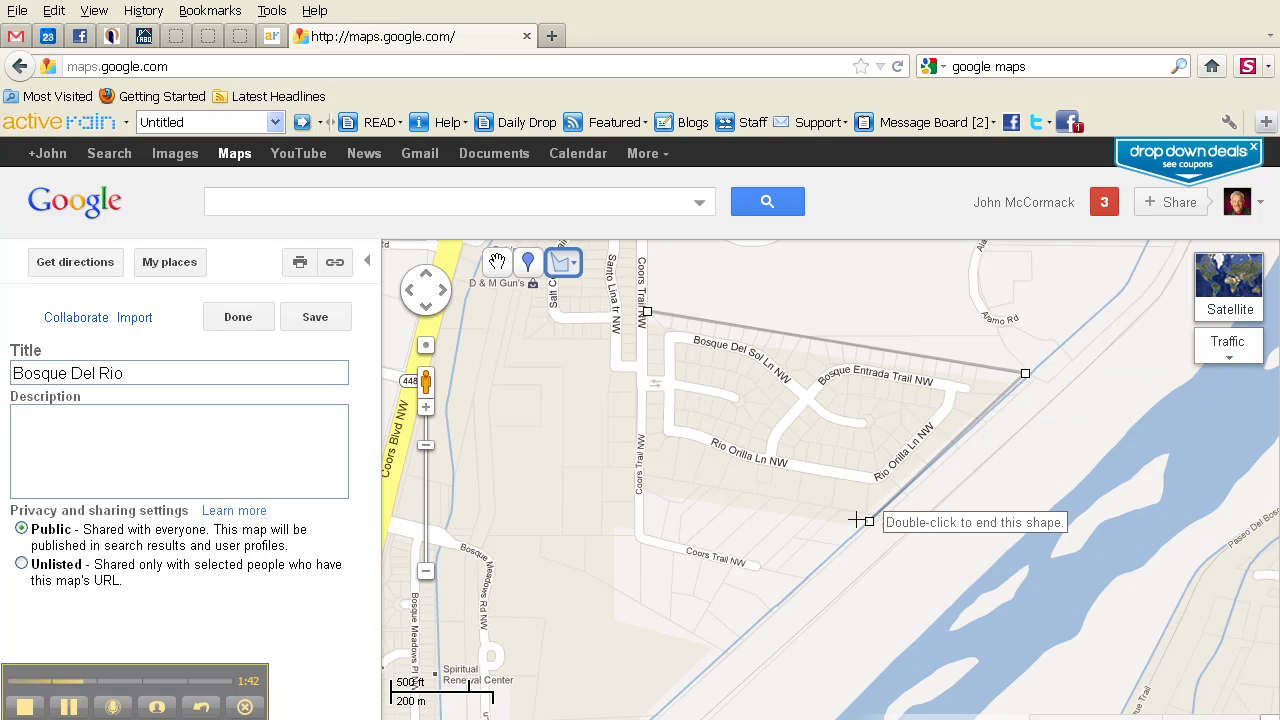
{"action": "left_click", "coordinate": [643, 501]}
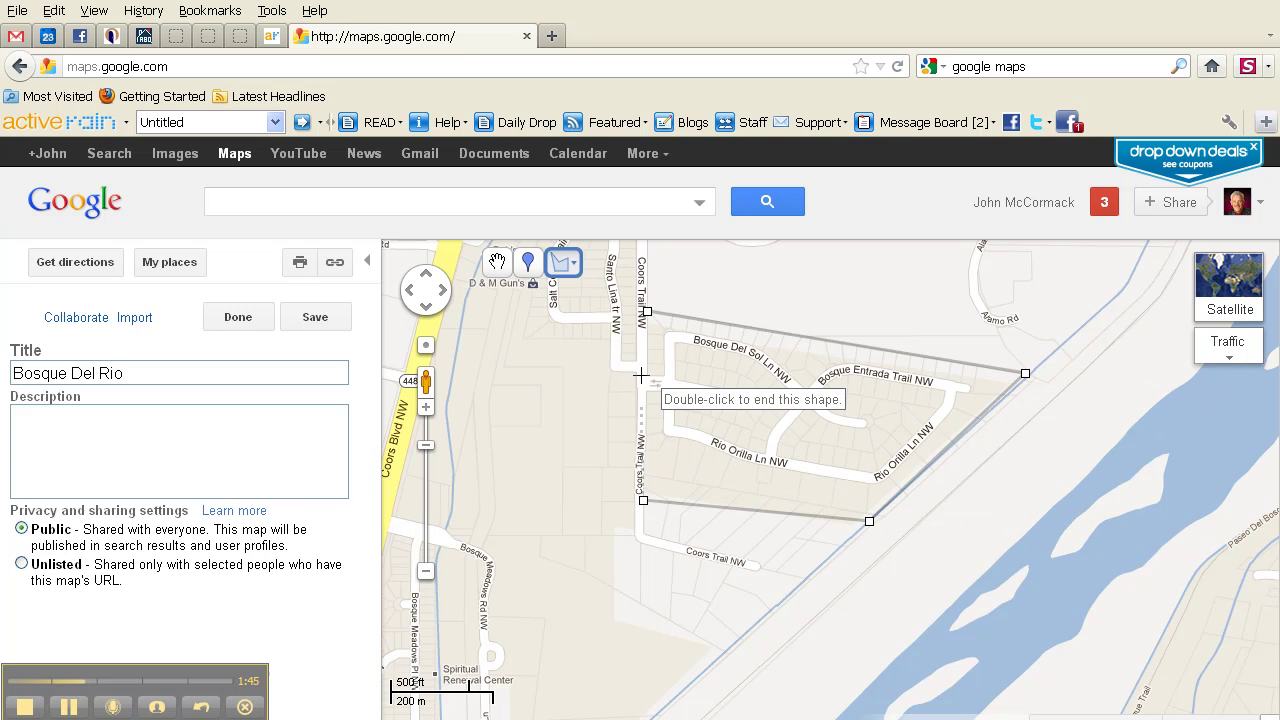
{"action": "left_click", "coordinate": [647, 312]}
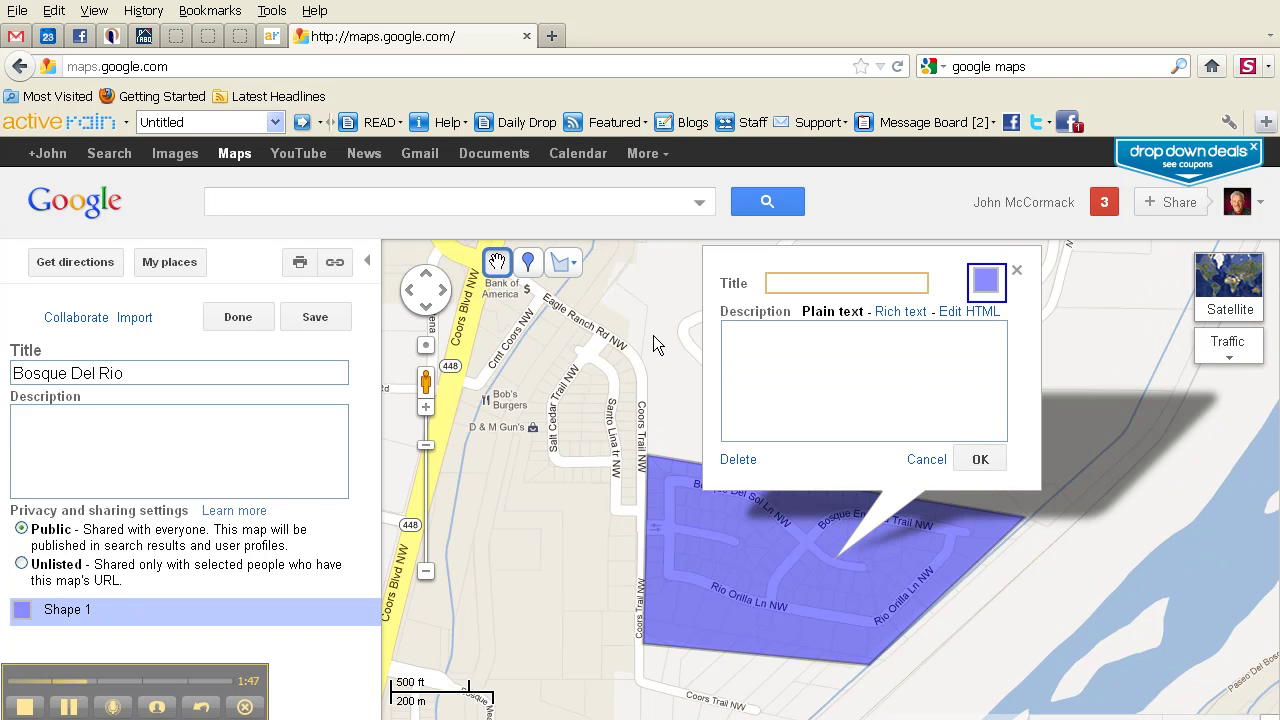
Set Shape 1's fill colour to teal and confirm the style.
{"action": "left_click", "coordinate": [985, 281]}
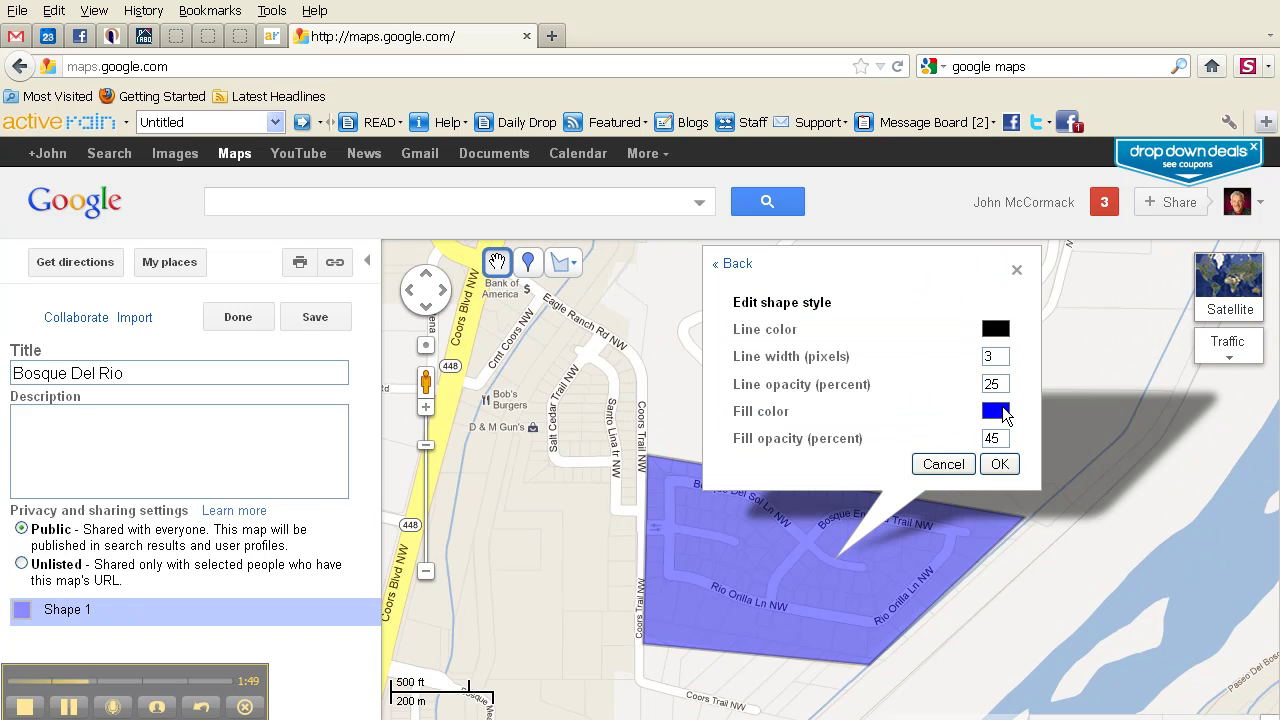
{"action": "left_click", "coordinate": [997, 410]}
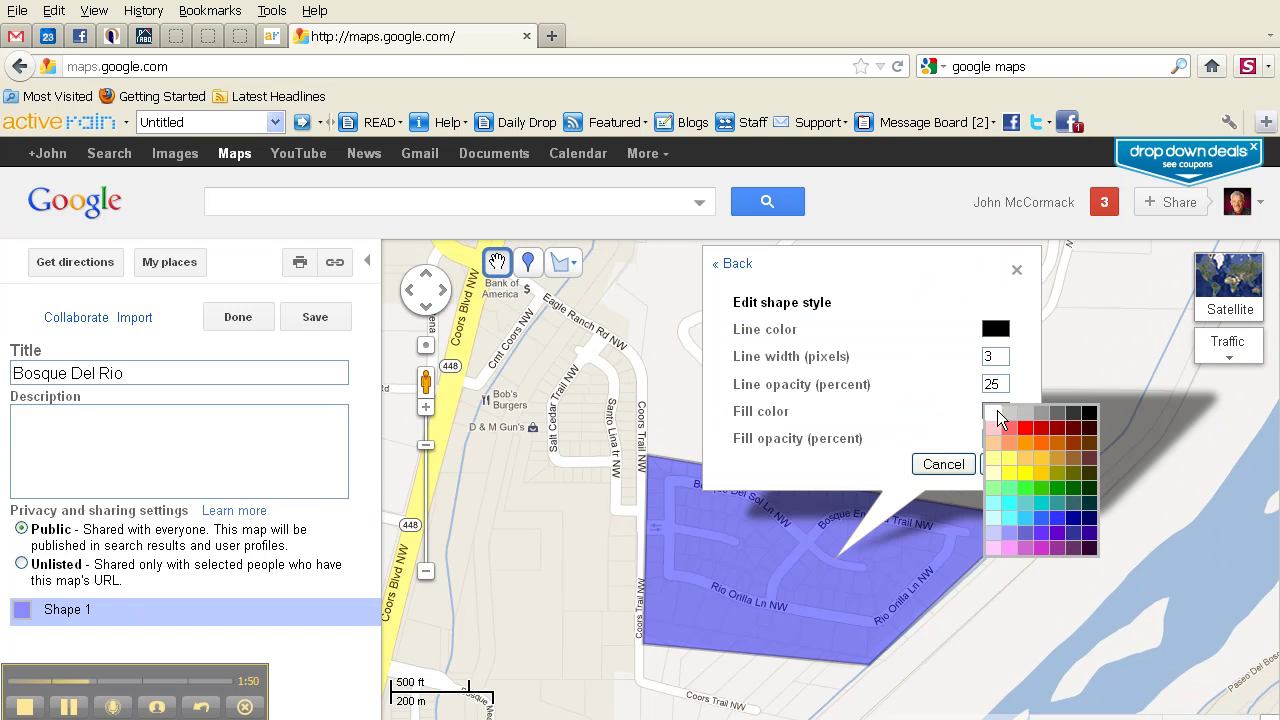
{"action": "left_click", "coordinate": [1060, 506]}
{"action": "left_click", "coordinate": [1000, 465]}
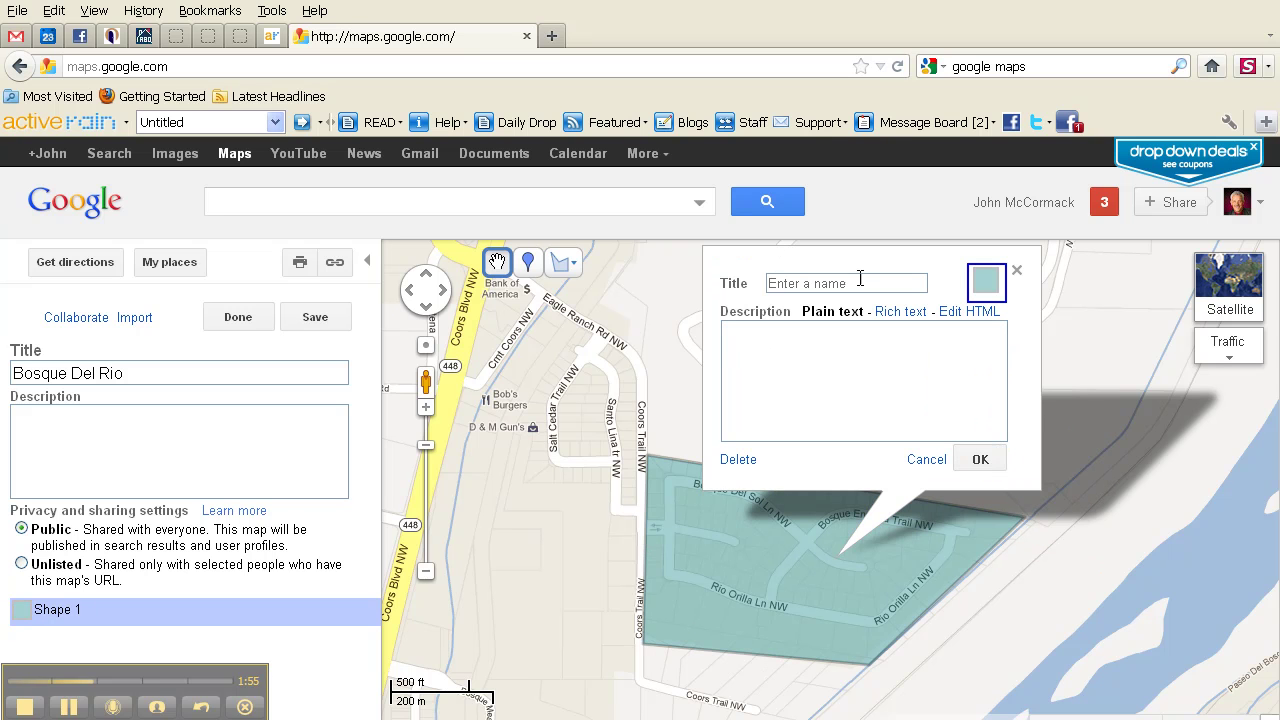
Switch to rich text and title the shape Bosque Del Rio.
{"action": "left_click", "coordinate": [905, 315]}
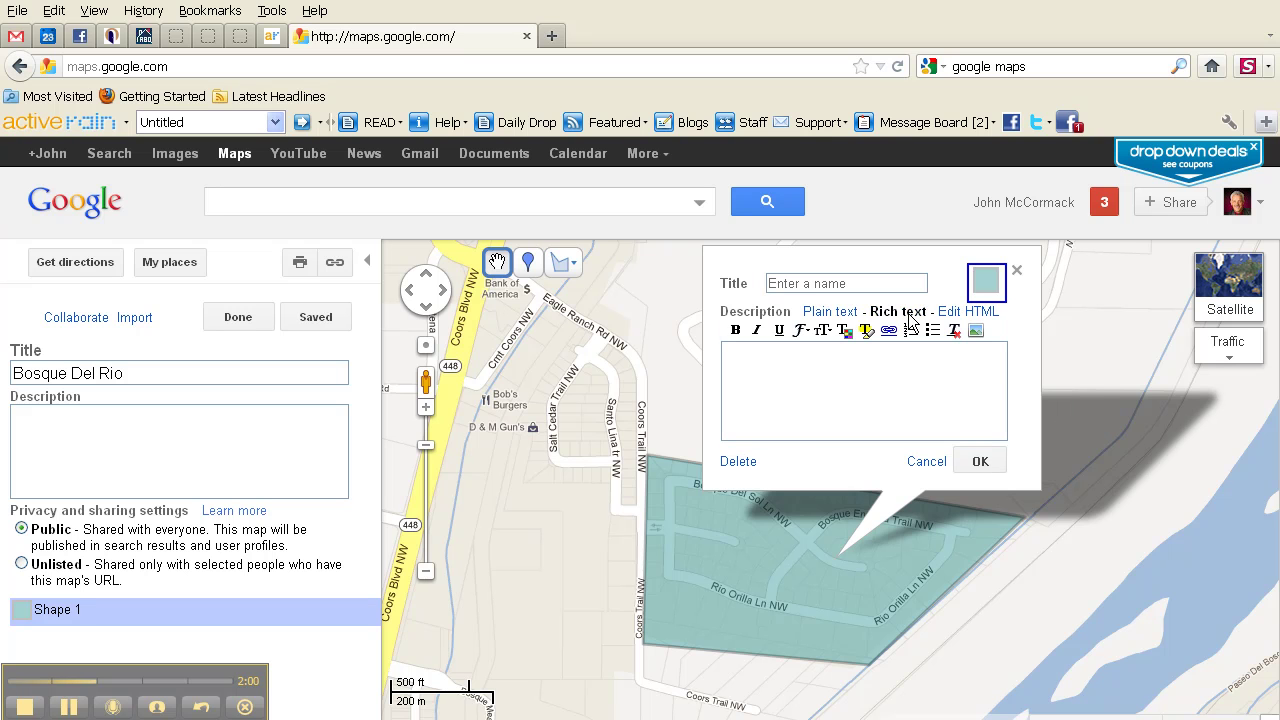
{"action": "left_click", "coordinate": [856, 282]}
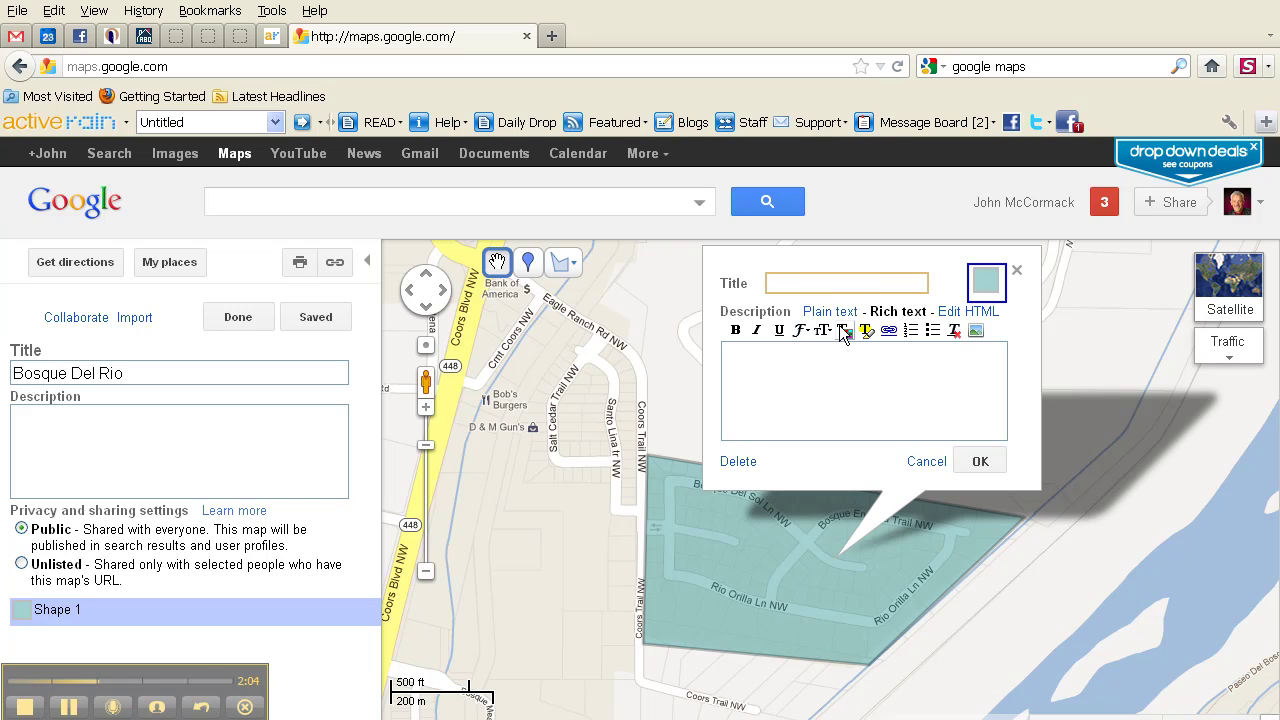
{"action": "type", "text": "Bosque Del Rlo"}
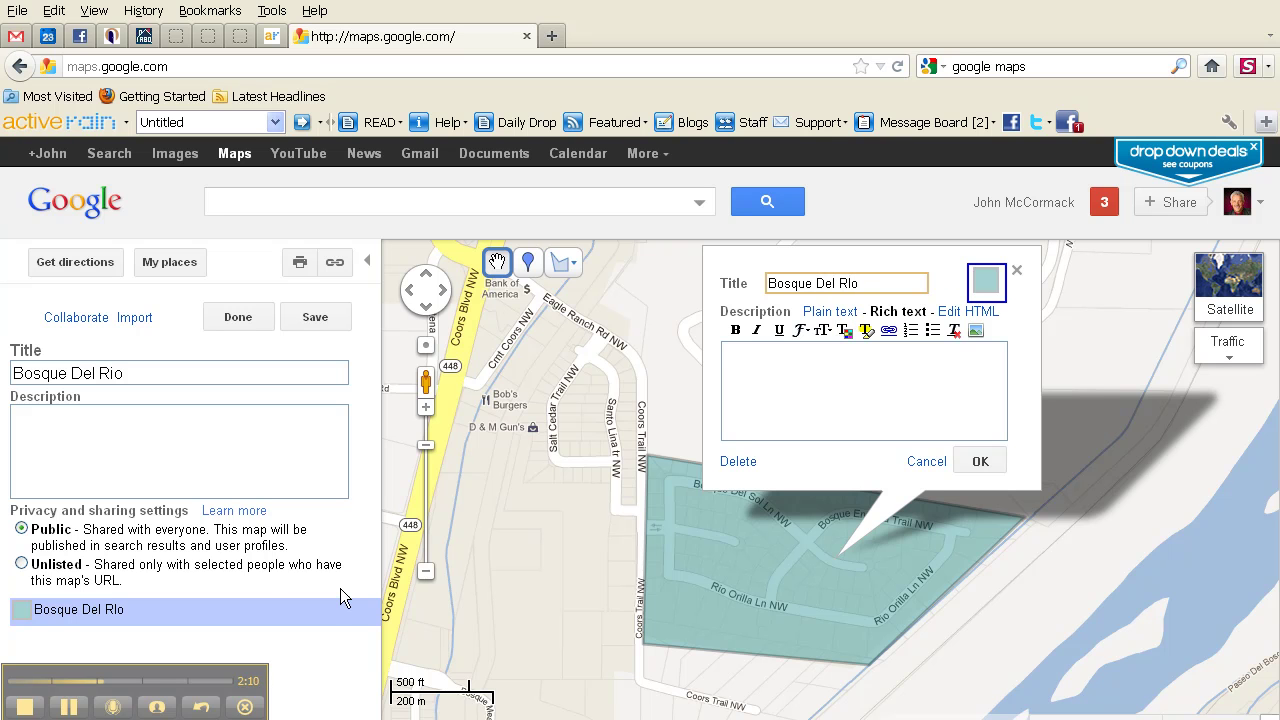
Paste the Bosque Del Rio listing text into the shape's description and confirm.
{"action": "left_click", "coordinate": [93, 622]}
{"action": "left_click", "coordinate": [748, 368]}
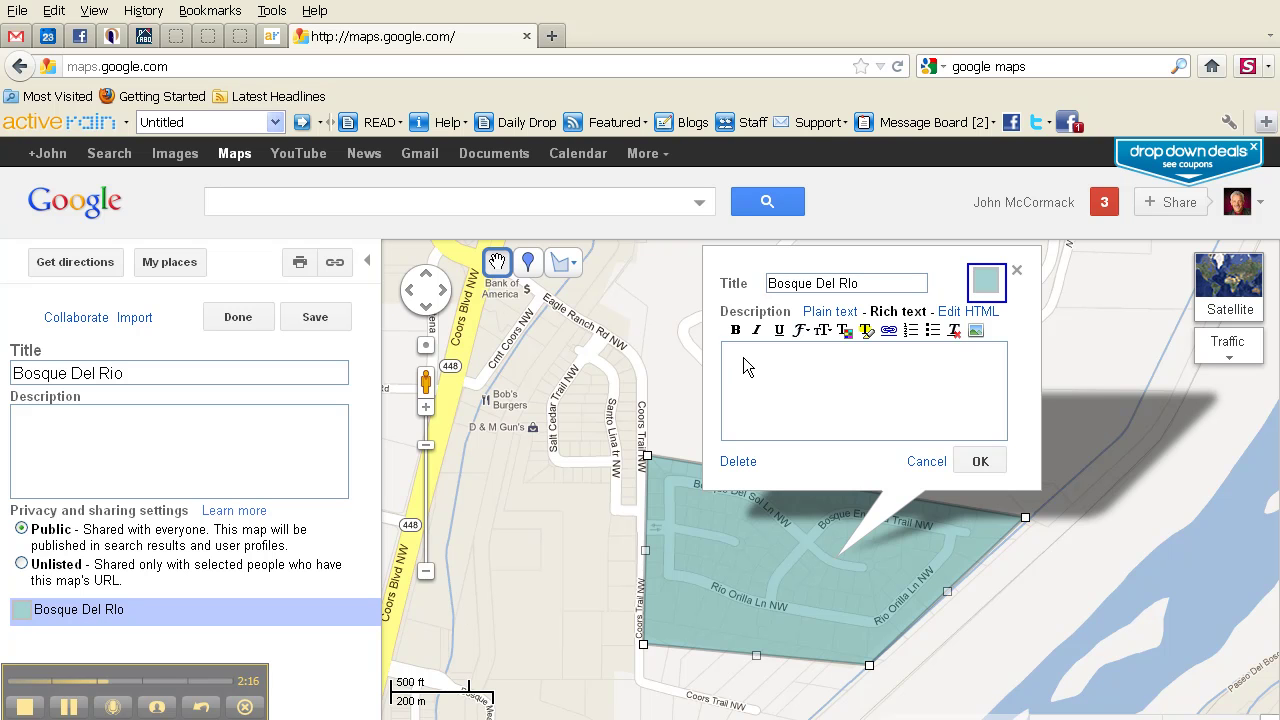
{"action": "right_click", "coordinate": [748, 368]}
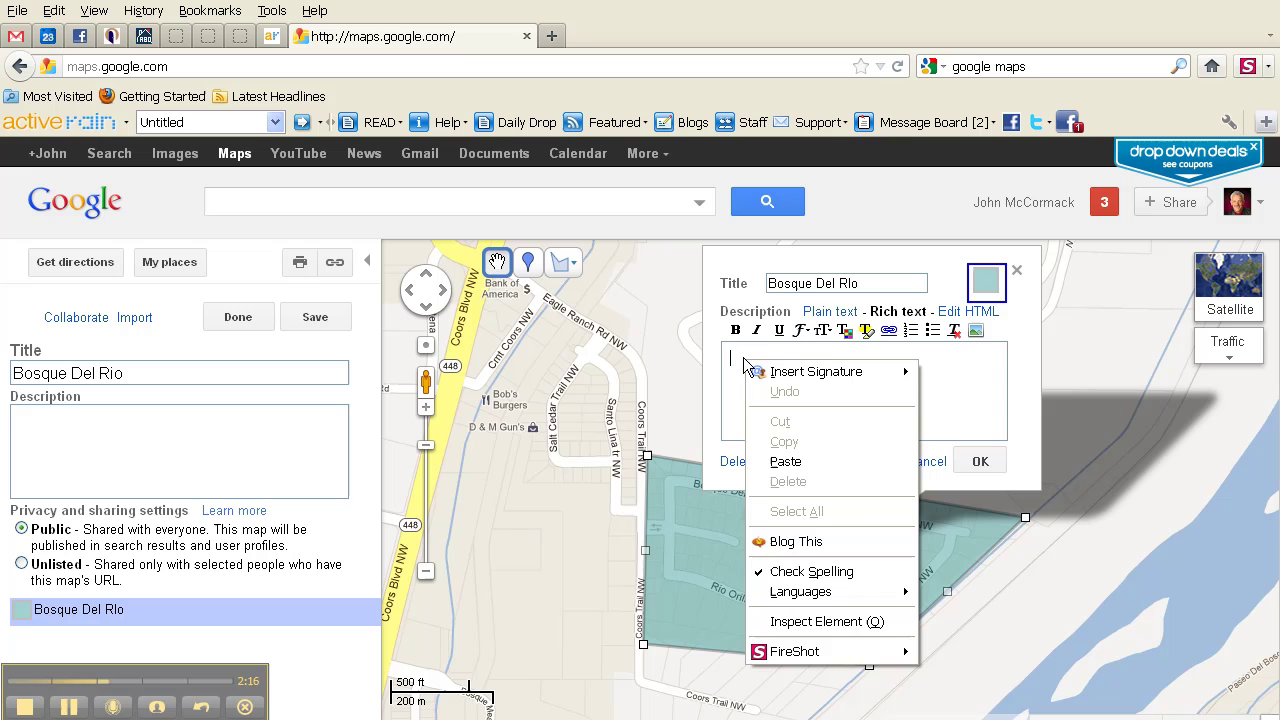
{"action": "left_click", "coordinate": [793, 462]}
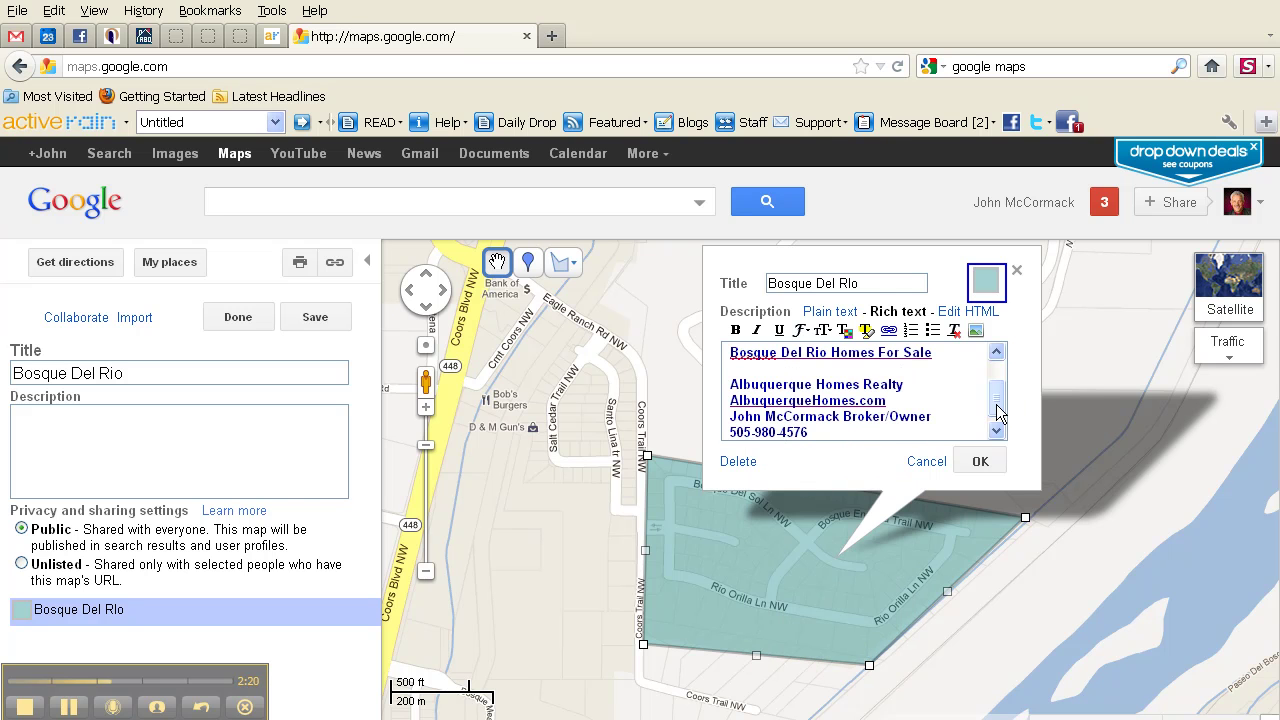
{"action": "scroll", "coordinate": [1002, 410], "scroll_direction": "up", "scroll_amount": 2}
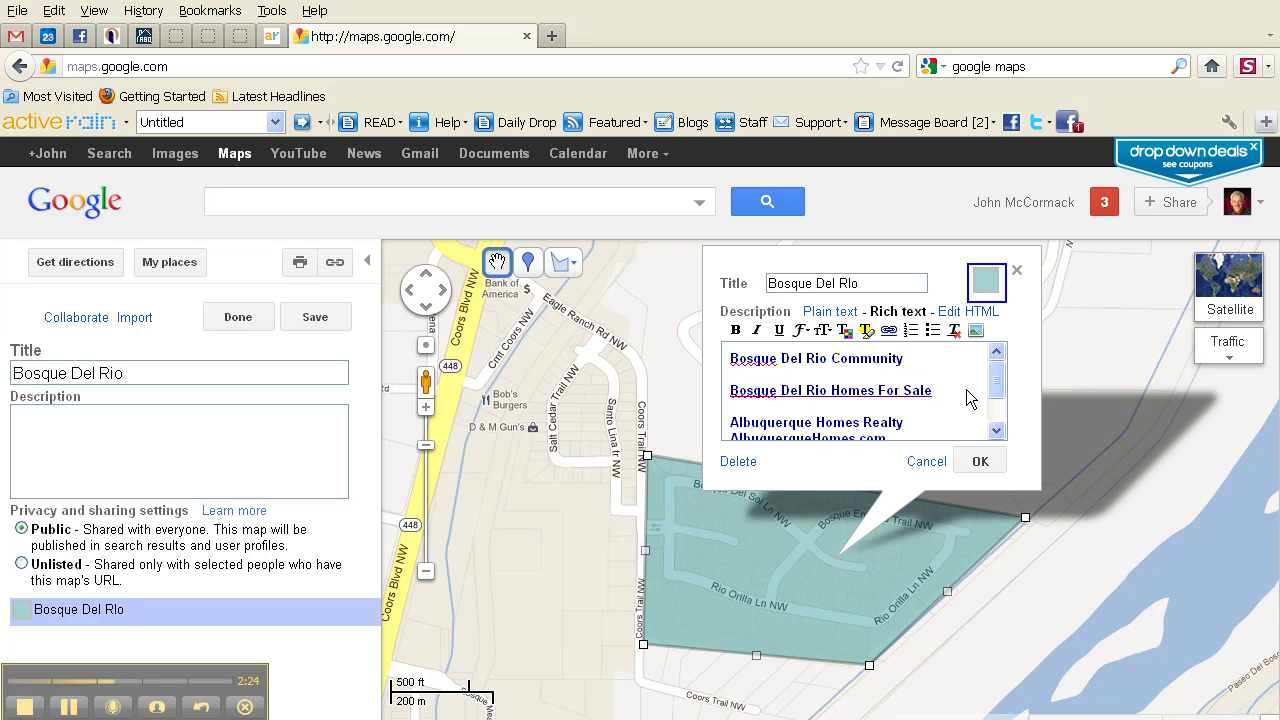
{"action": "left_click_drag", "start_coordinate": [998, 390], "coordinate": [997, 405]}
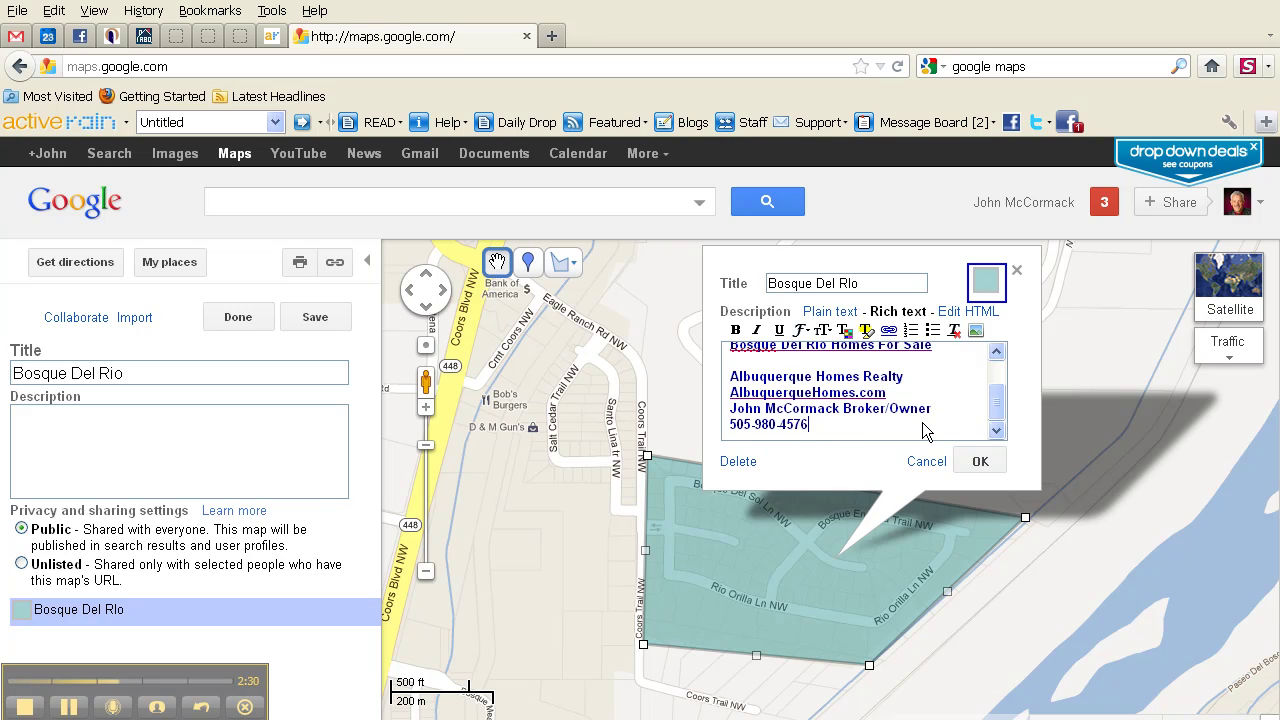
{"action": "left_click", "coordinate": [980, 460]}
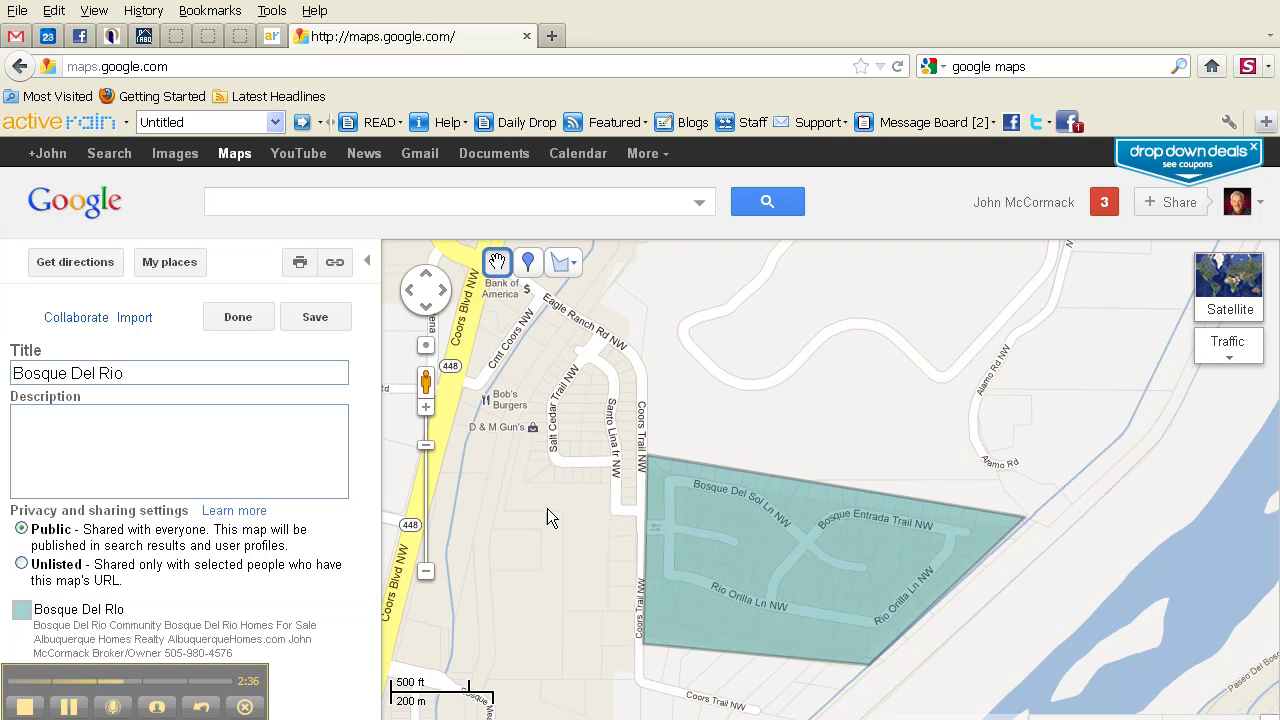
Save the Bosque Del Rio map, click Done, and show its share link and embed HTML.
{"action": "mouse_move", "coordinate": [944, 476]}
{"action": "mouse_move", "coordinate": [730, 527]}
{"action": "left_click", "coordinate": [316, 318]}
{"action": "left_click", "coordinate": [238, 316]}
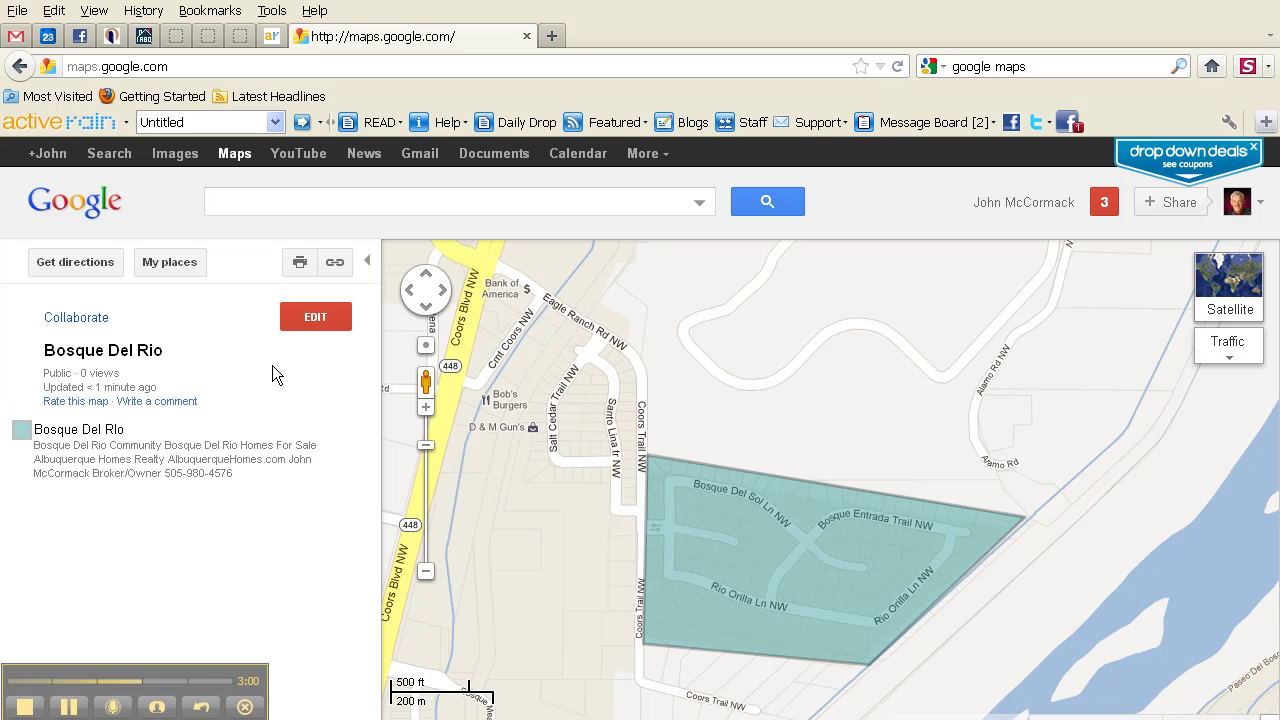
{"action": "left_click", "coordinate": [335, 266]}
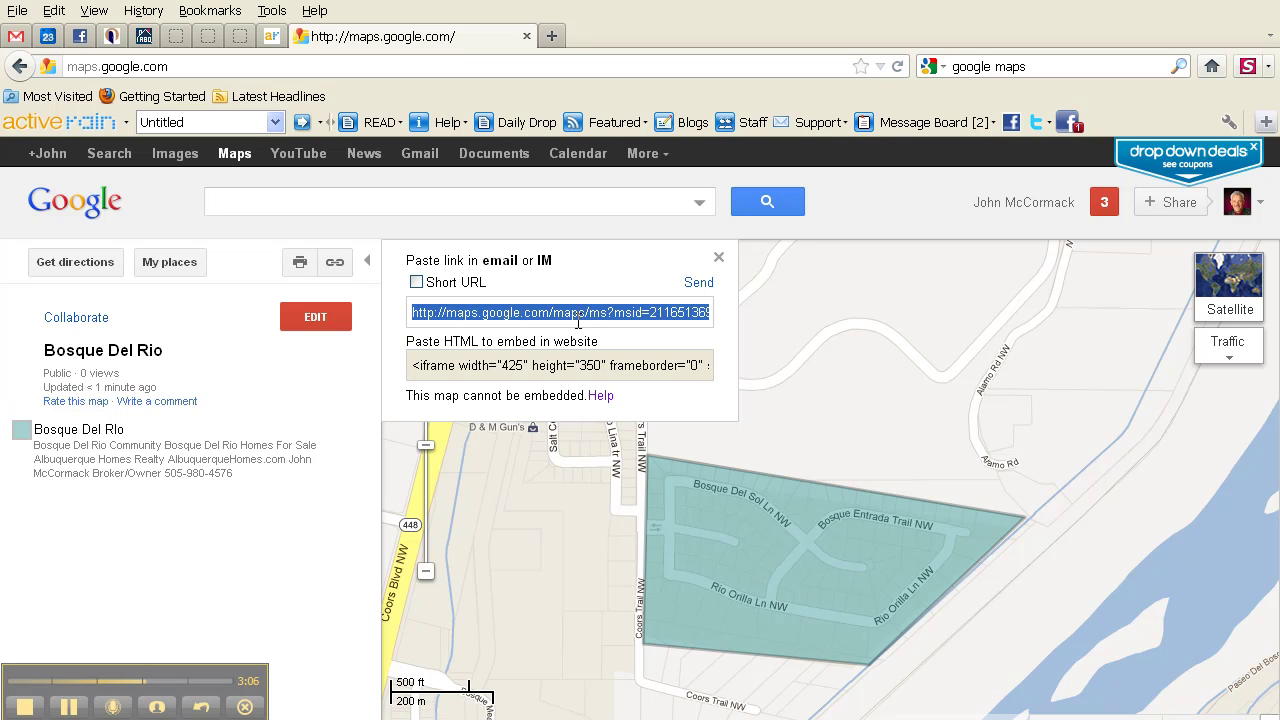
Switch the share link to a short URL, cancel emailing it, and open the embedding help article.
{"action": "left_click", "coordinate": [416, 283]}
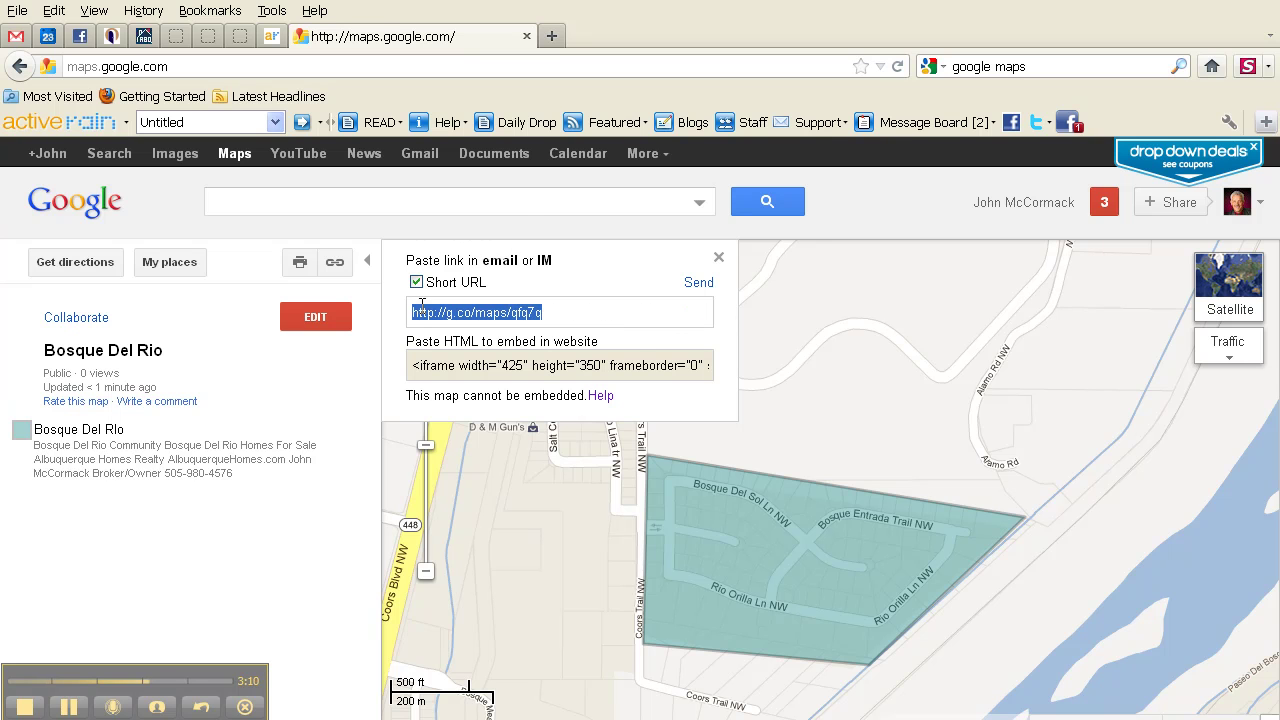
{"action": "left_click", "coordinate": [697, 283]}
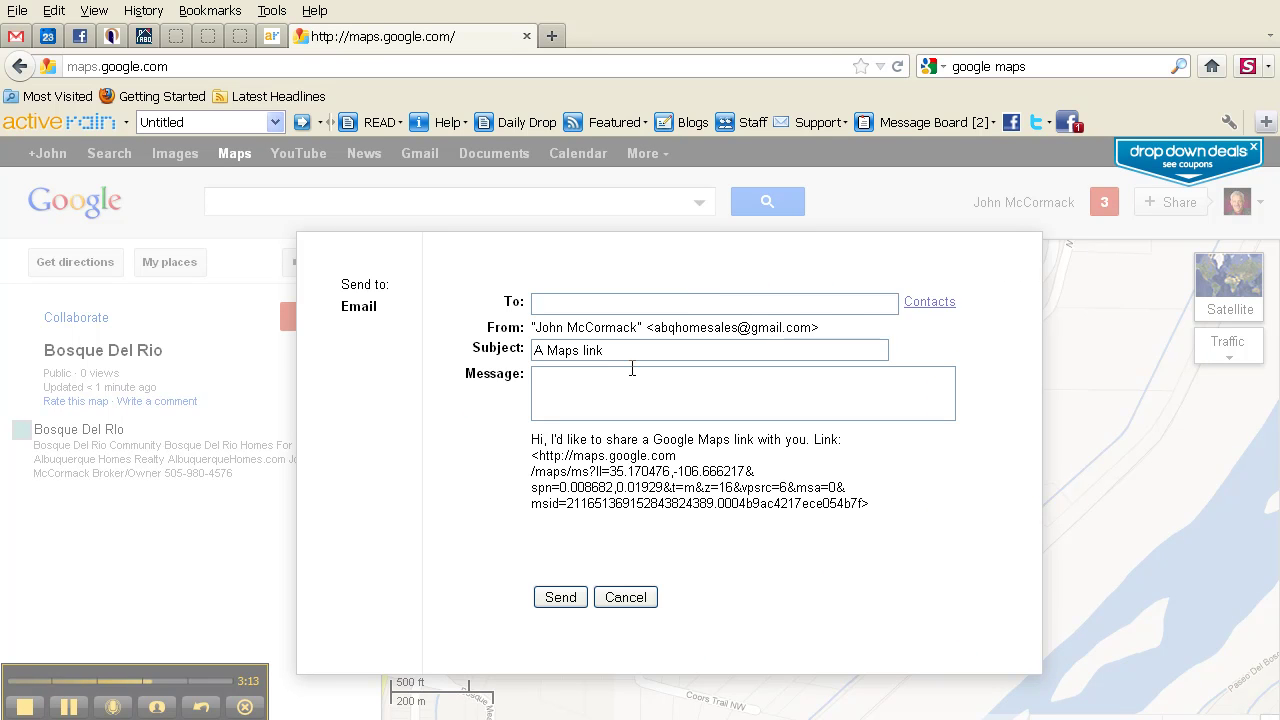
{"action": "left_click", "coordinate": [625, 600]}
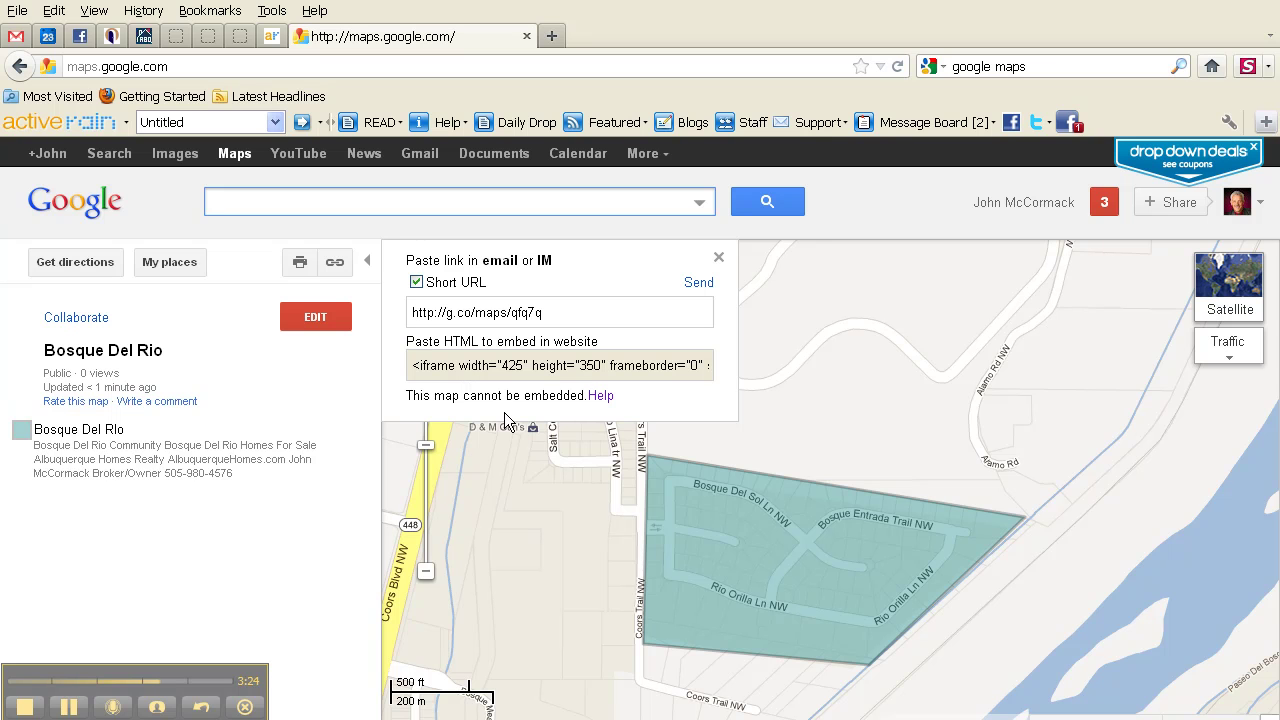
{"action": "left_click", "coordinate": [601, 397]}
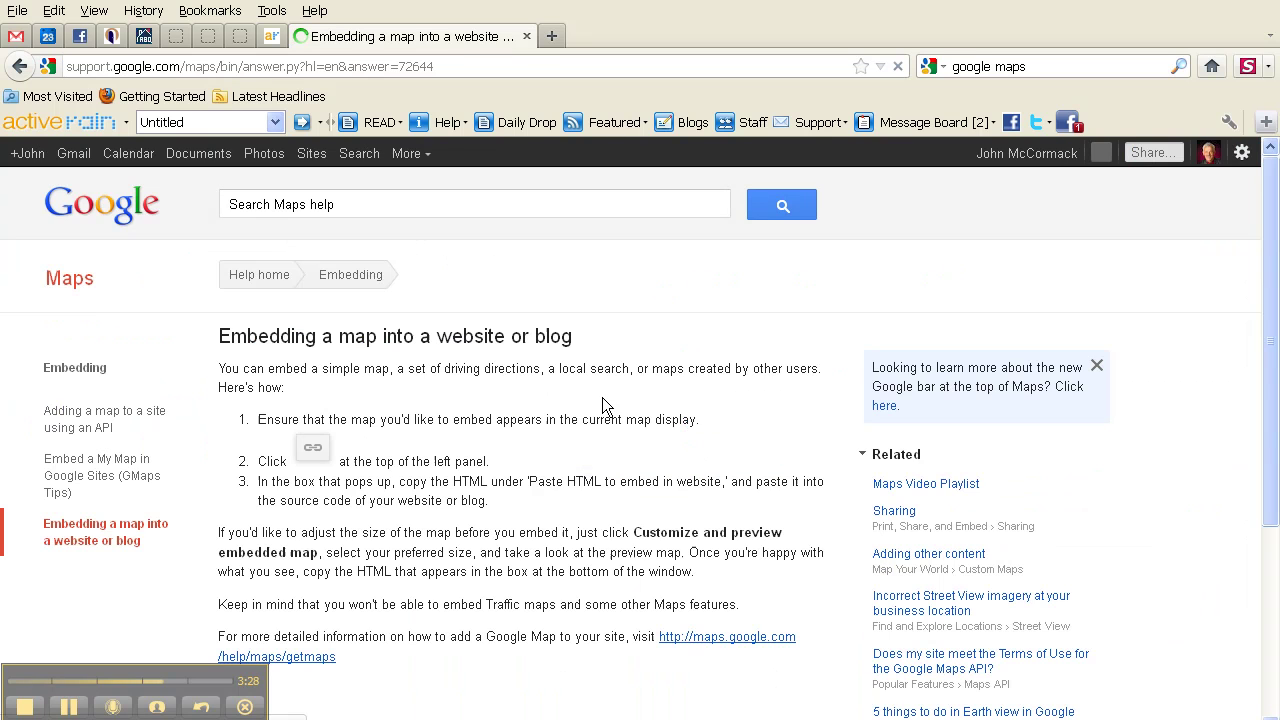
Go back, reopen Bosque Del Rio from My places, and show its link and embed HTML.
{"action": "left_click", "coordinate": [22, 70]}
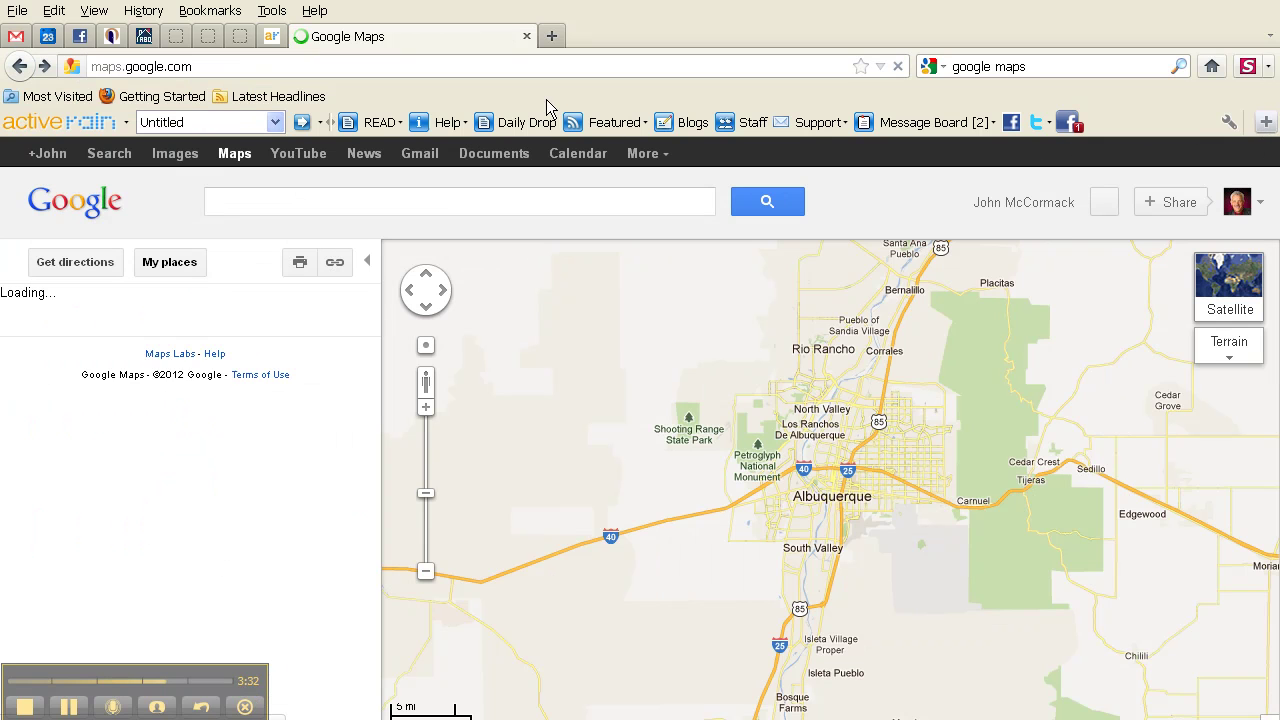
{"action": "left_click", "coordinate": [173, 268]}
{"action": "left_click", "coordinate": [173, 270]}
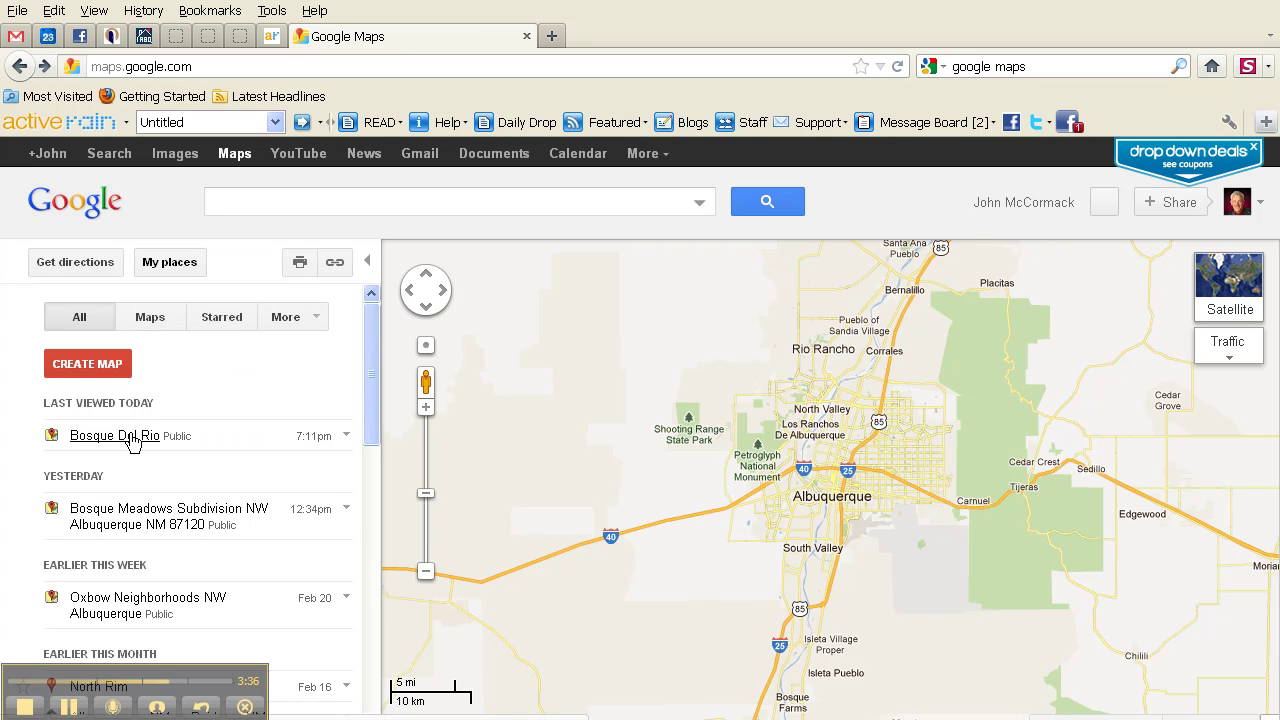
{"action": "left_click", "coordinate": [133, 440]}
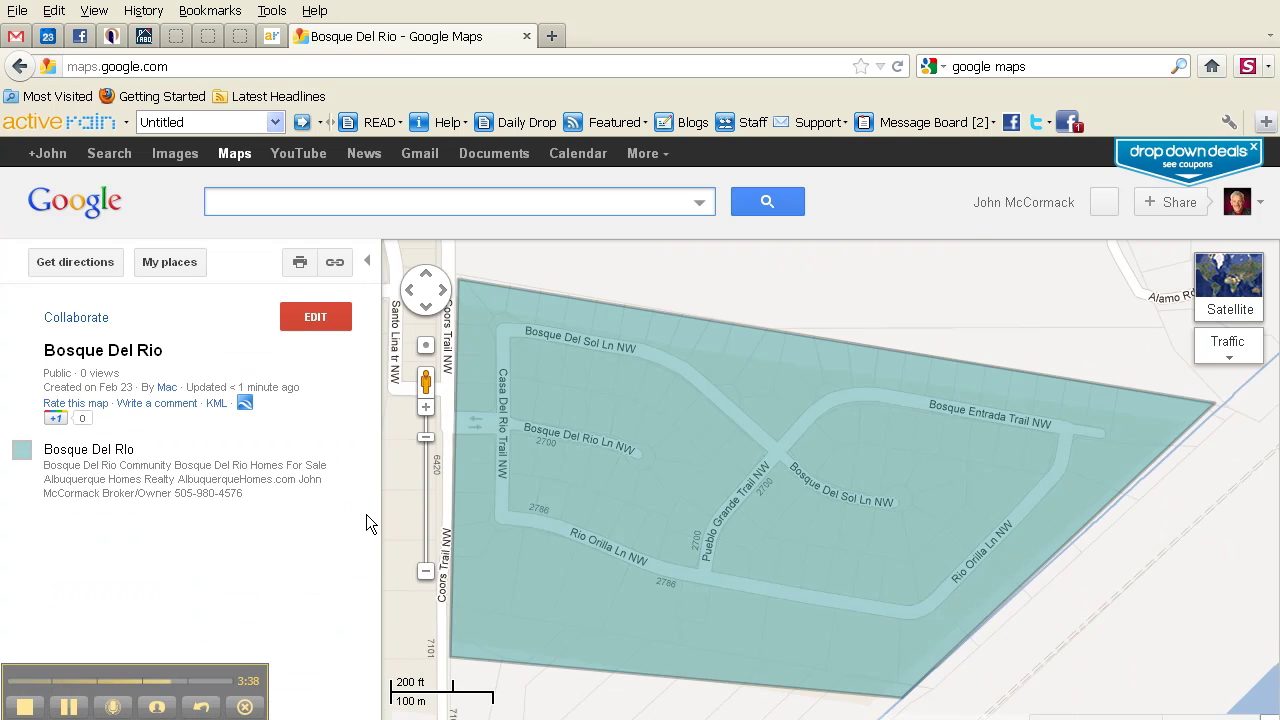
{"action": "left_click", "coordinate": [339, 264]}
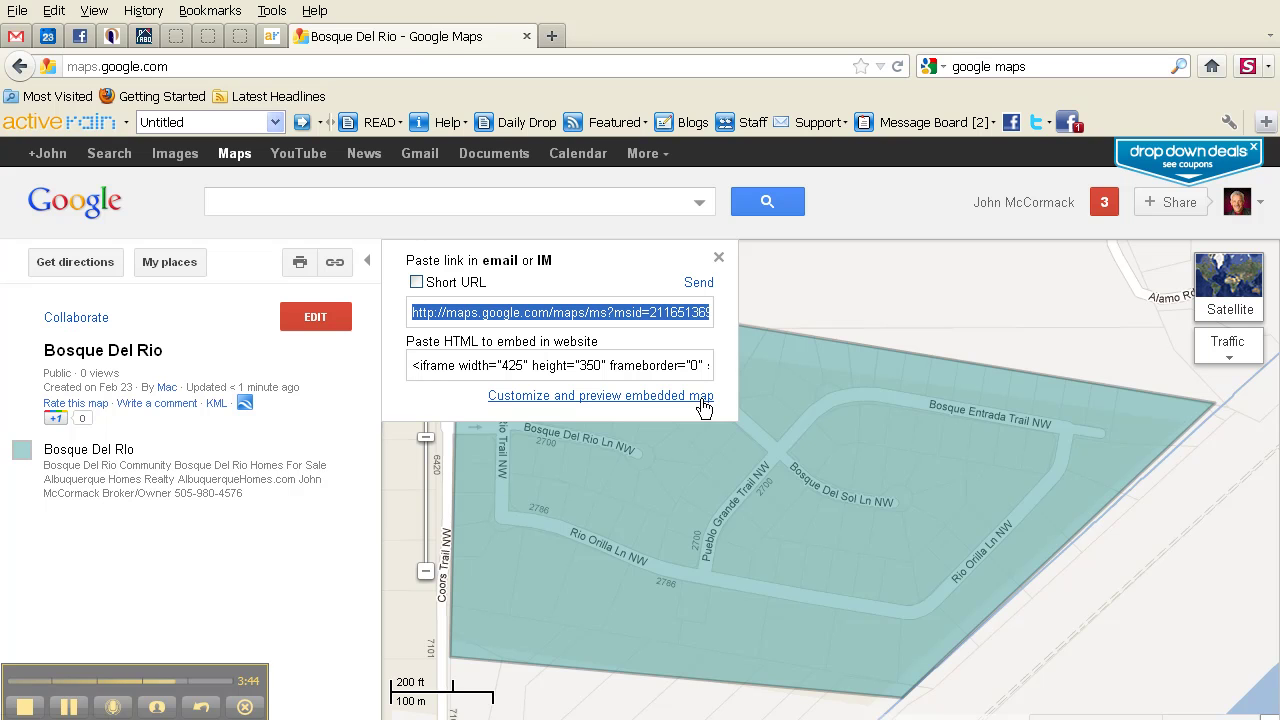
Preview the embedded map sizes and settle on Medium, 425 × 350.
{"action": "left_click", "coordinate": [628, 399]}
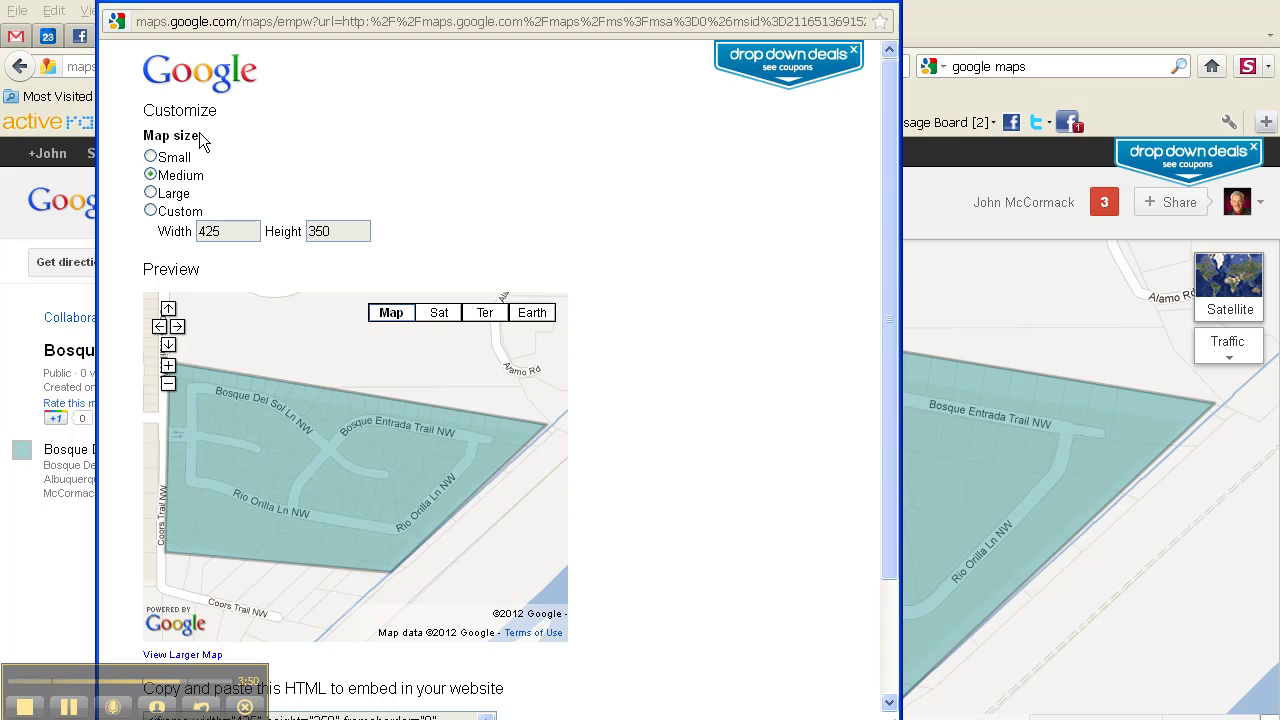
{"action": "left_click", "coordinate": [150, 157]}
{"action": "left_click", "coordinate": [150, 175]}
{"action": "left_click", "coordinate": [150, 193]}
{"action": "left_click", "coordinate": [150, 211]}
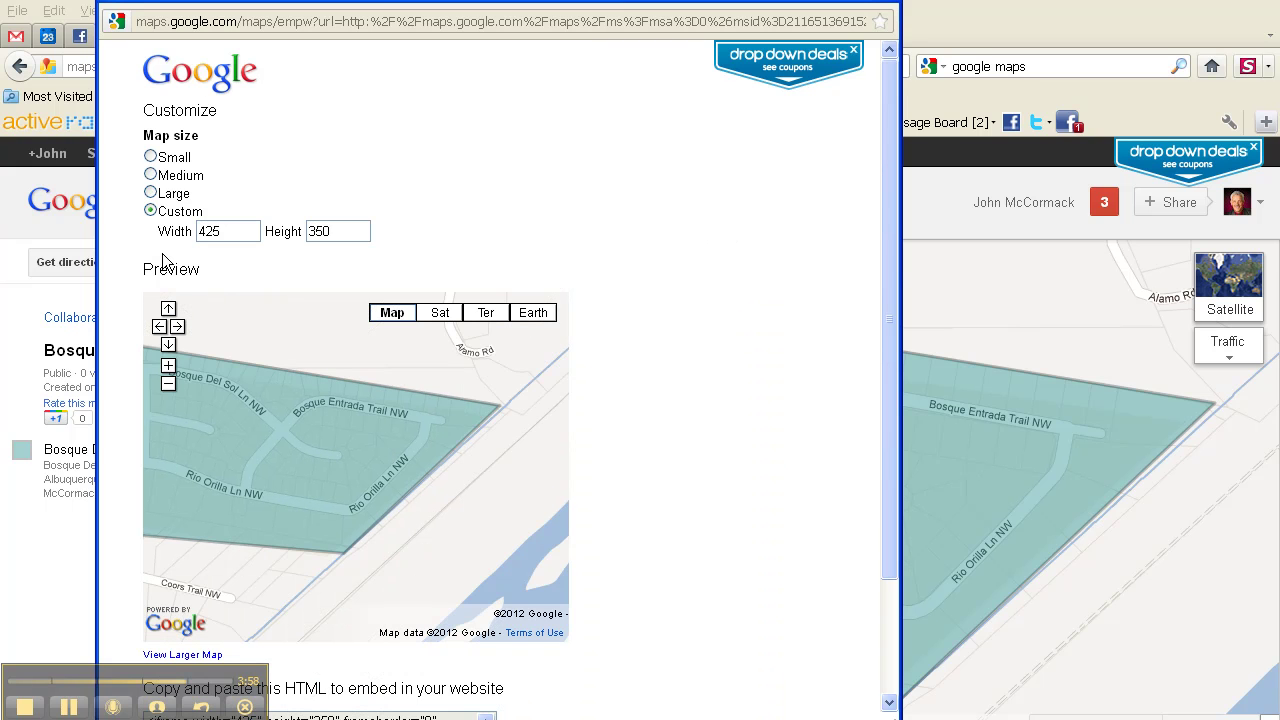
{"action": "left_click", "coordinate": [150, 176]}
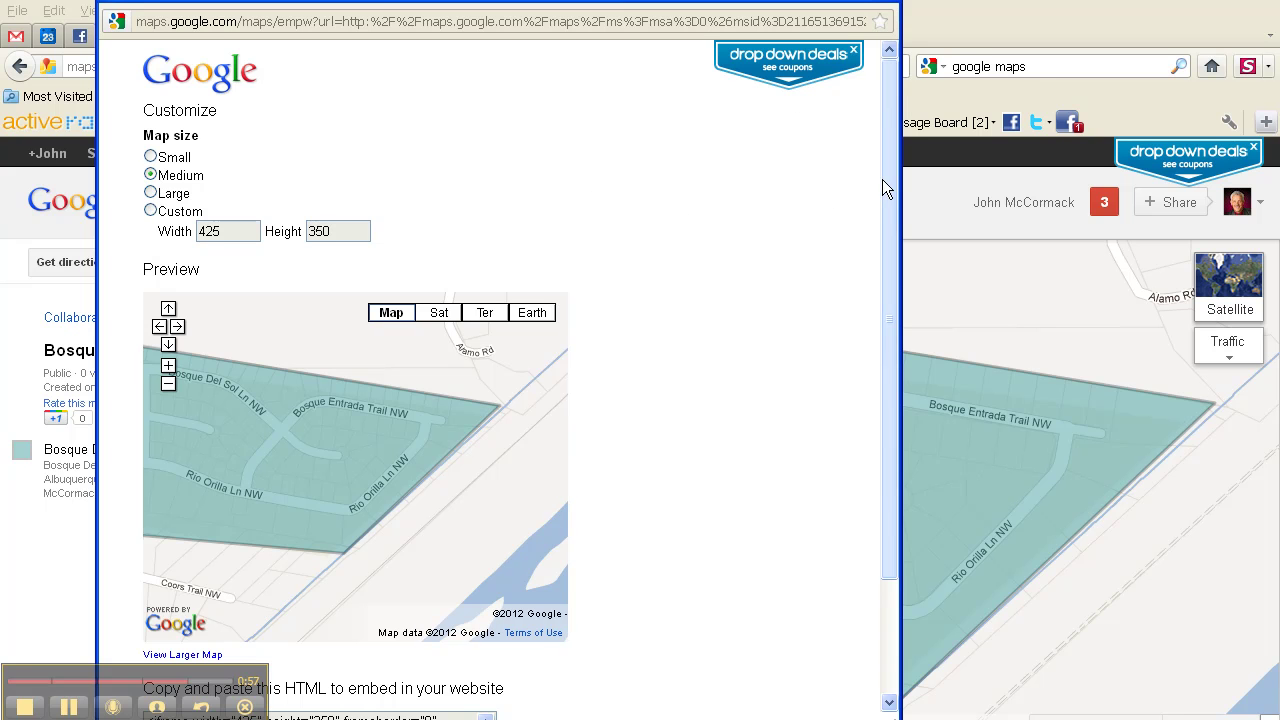
Select the entire embed HTML and close the preview window.
{"action": "left_click_drag", "start_coordinate": [886, 178], "coordinate": [880, 247]}
{"action": "scroll", "coordinate": [744, 470], "scroll_direction": "down", "scroll_amount": 1}
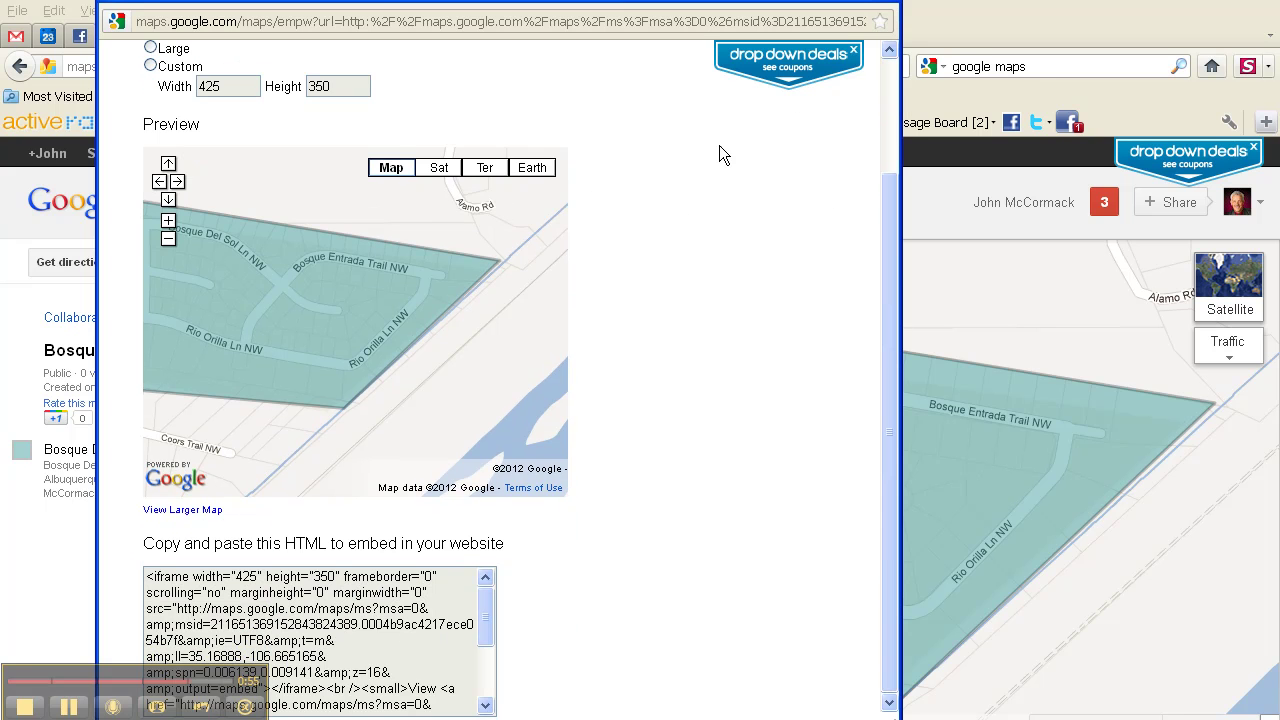
{"action": "left_click_drag", "start_coordinate": [500, 0], "coordinate": [738, 0]}
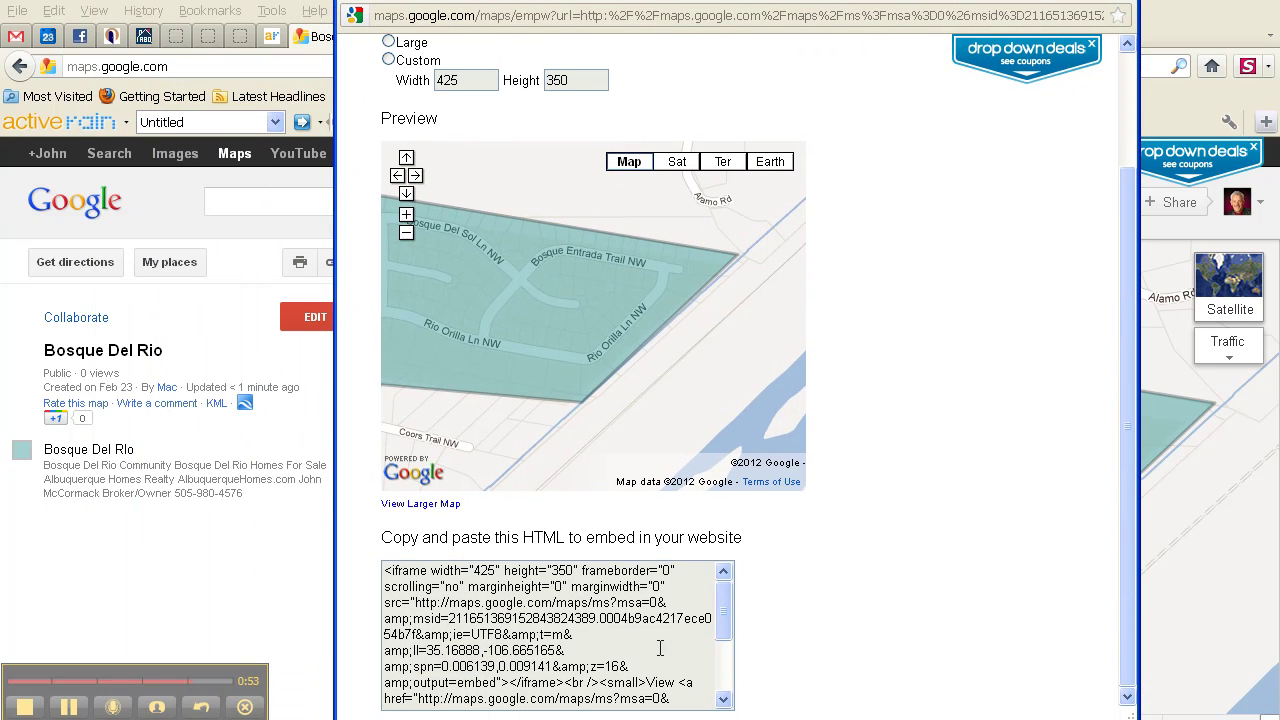
{"action": "left_click_drag", "start_coordinate": [727, 624], "coordinate": [727, 677]}
{"action": "left_click_drag", "start_coordinate": [473, 700], "coordinate": [377, 554]}
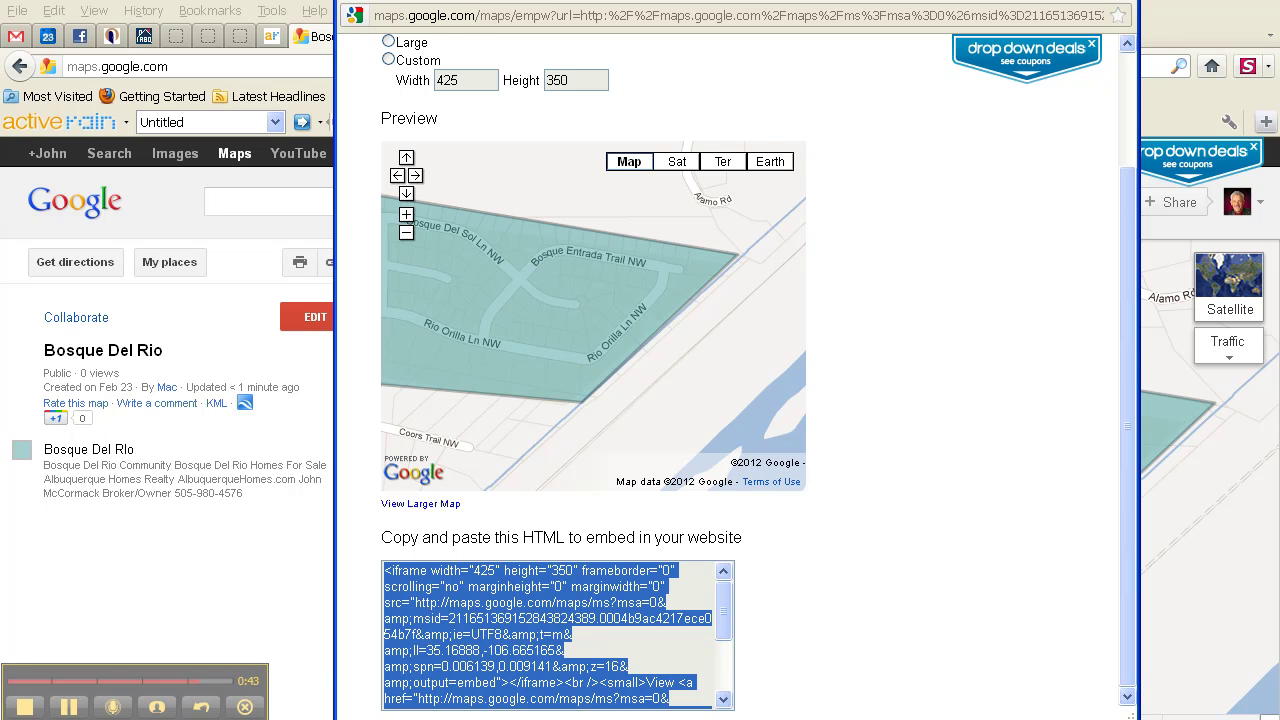
{"action": "key", "text": "ctrl+w"}
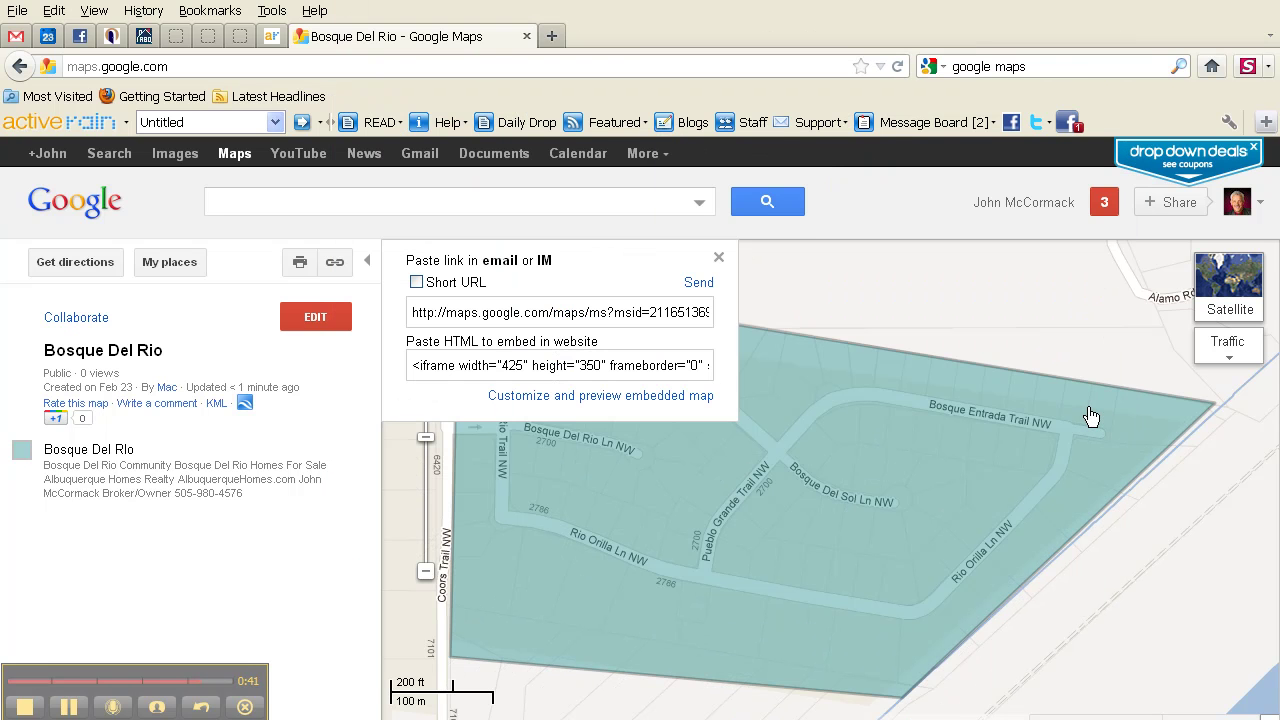